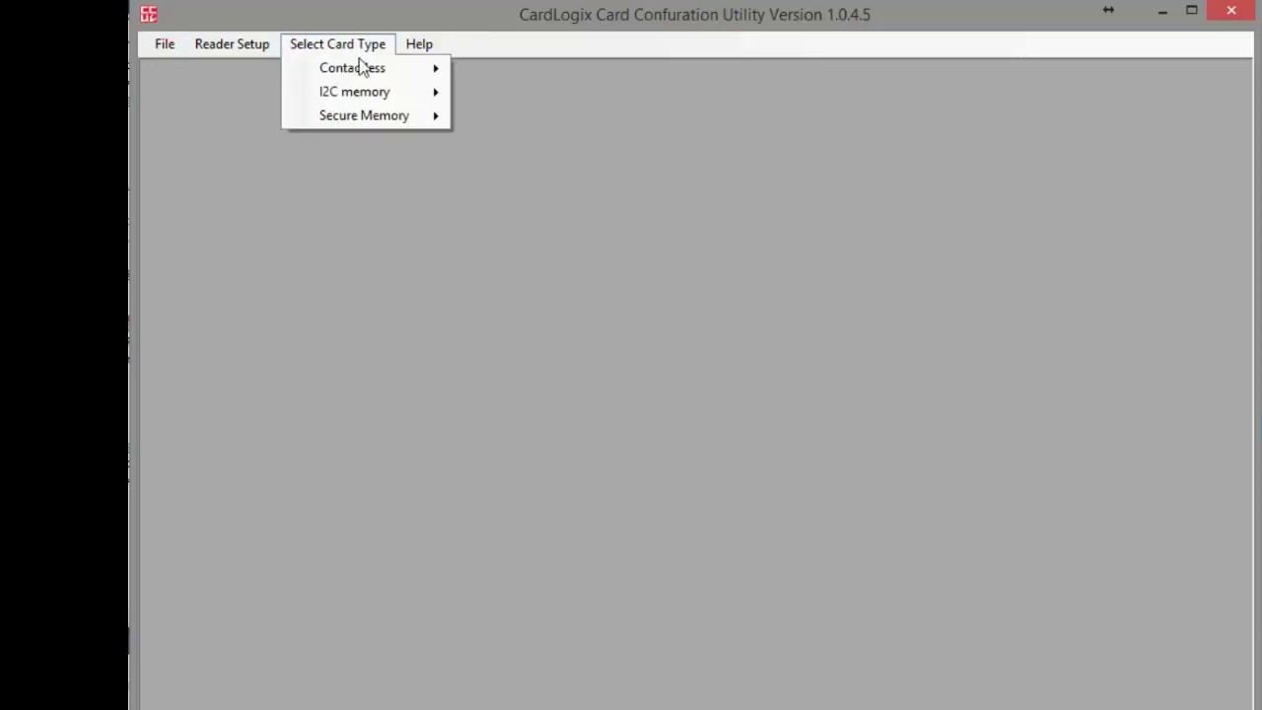
Start a new Mifare DESFire EV1 8K project with 8192 bytes of card memory
mouse_move(361, 71)
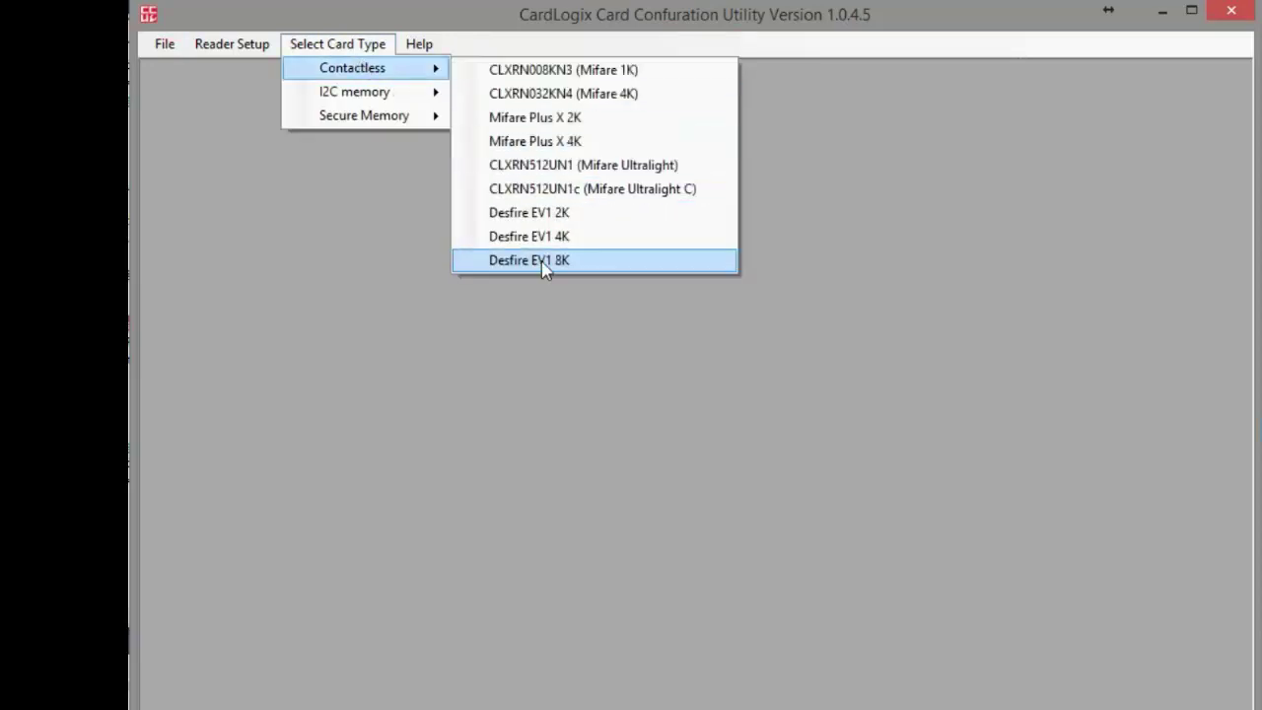
click(566, 264)
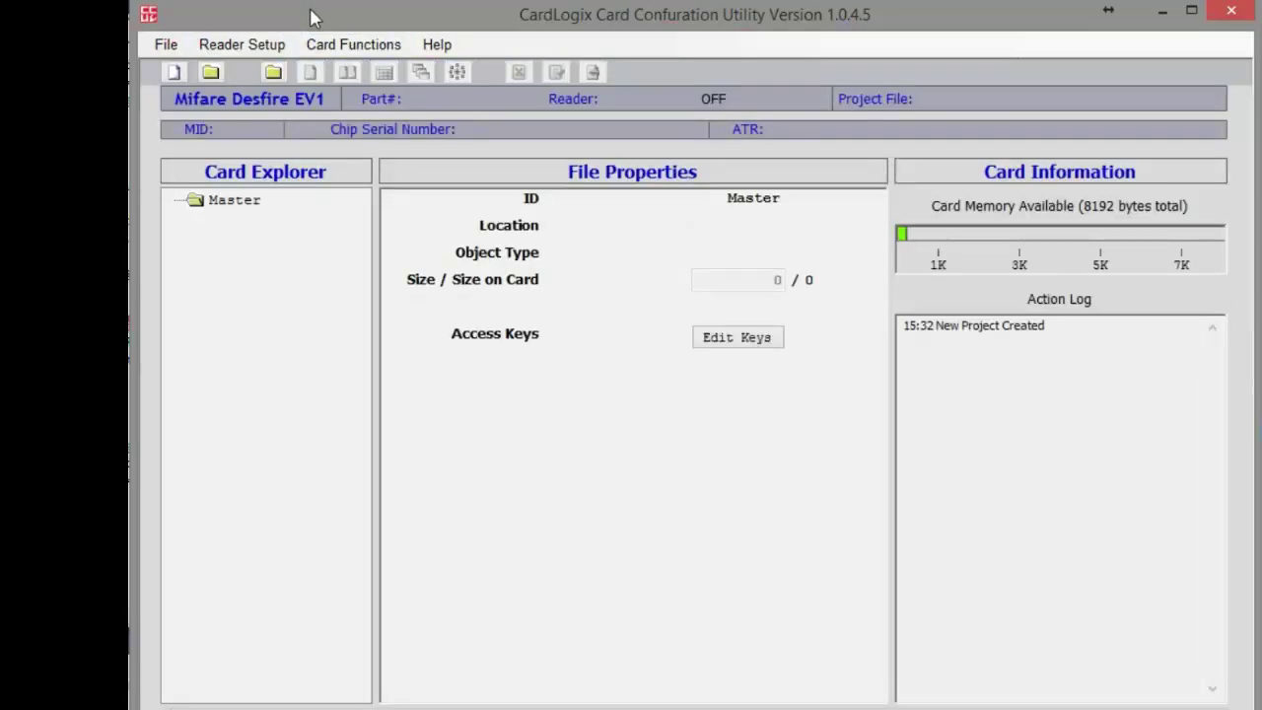
Load the ev1sample.cpf project file from the cardFiles folder
click(166, 45)
click(168, 89)
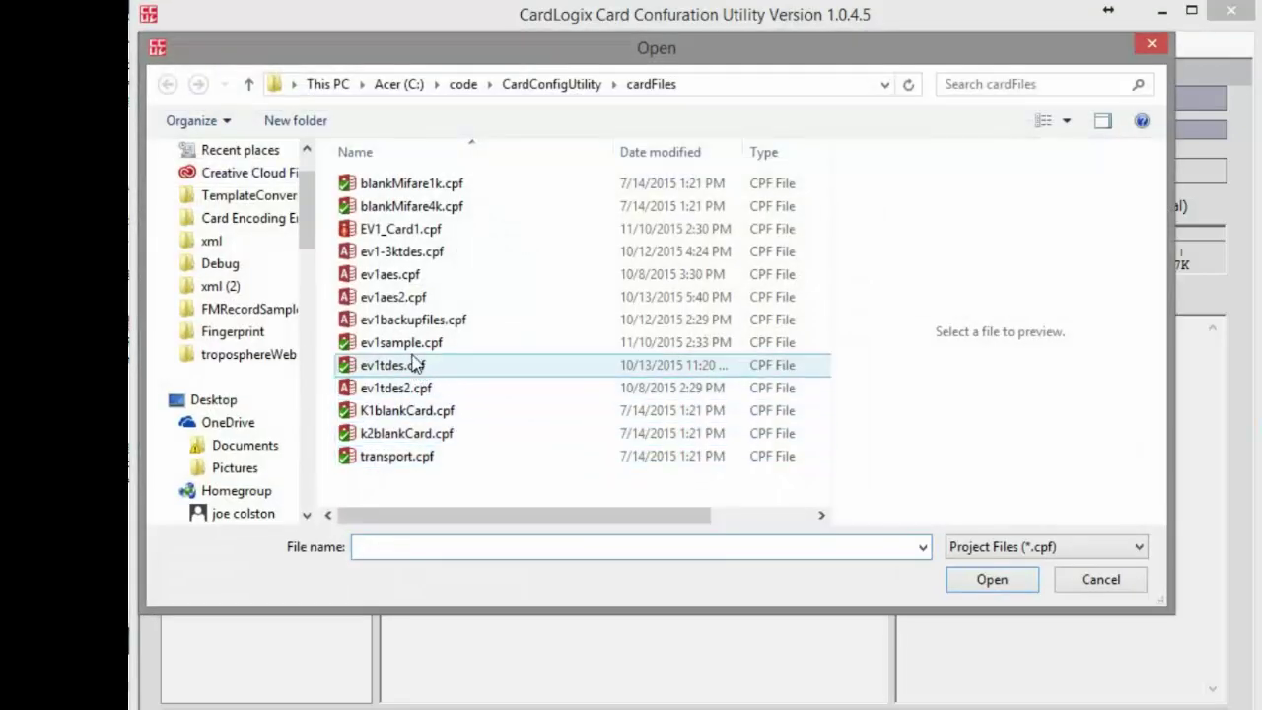
click(412, 345)
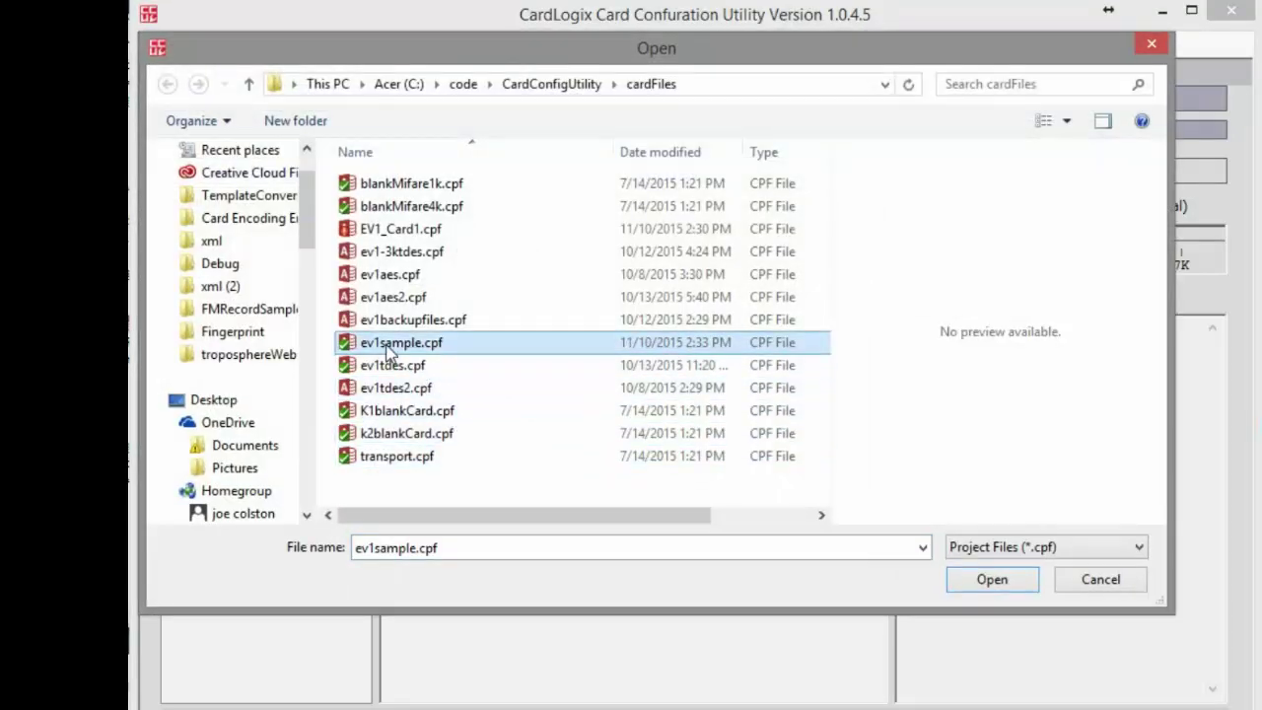
click(993, 581)
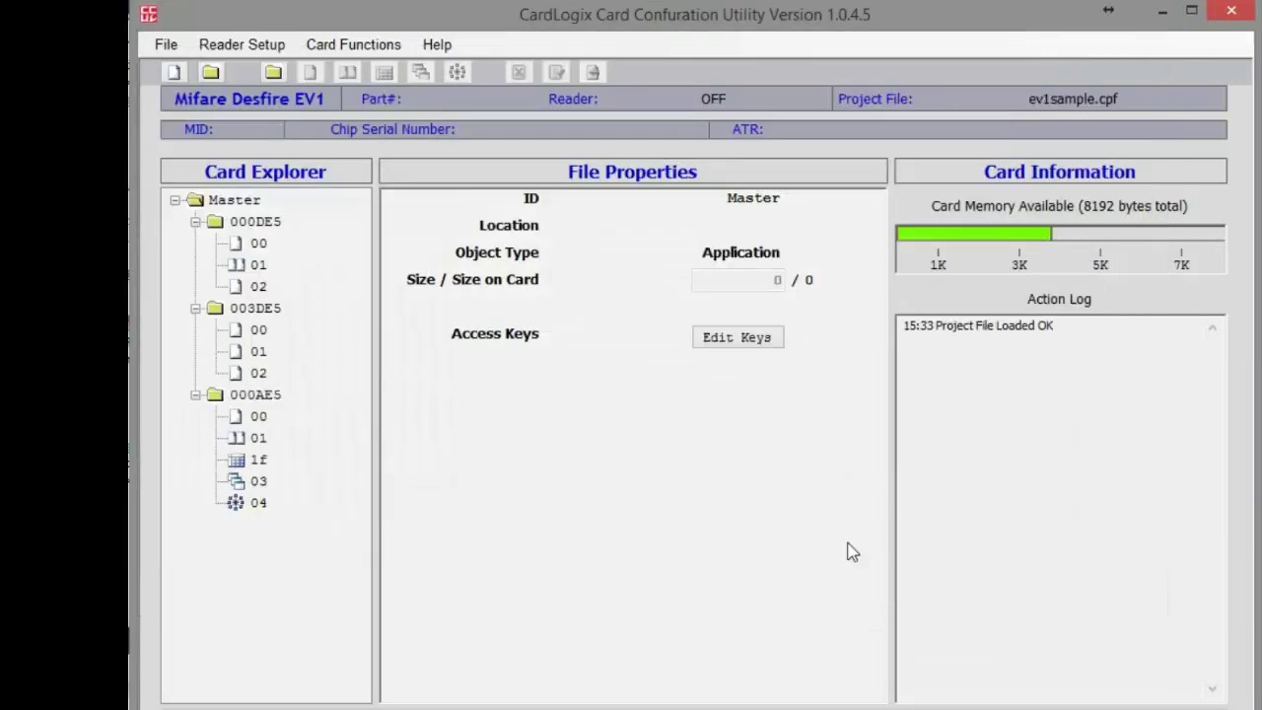
Review the properties of applications 000DE5, 003DE5 and 000AE5 in Card Explorer
click(240, 225)
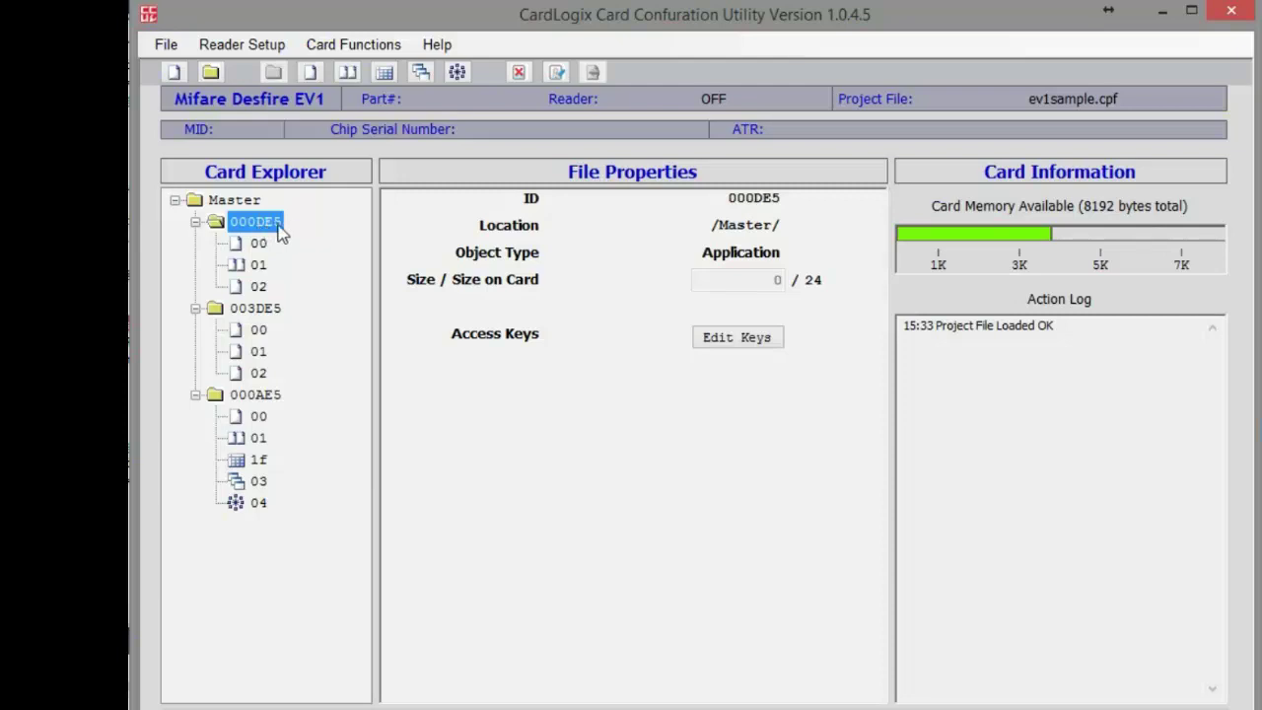
click(254, 311)
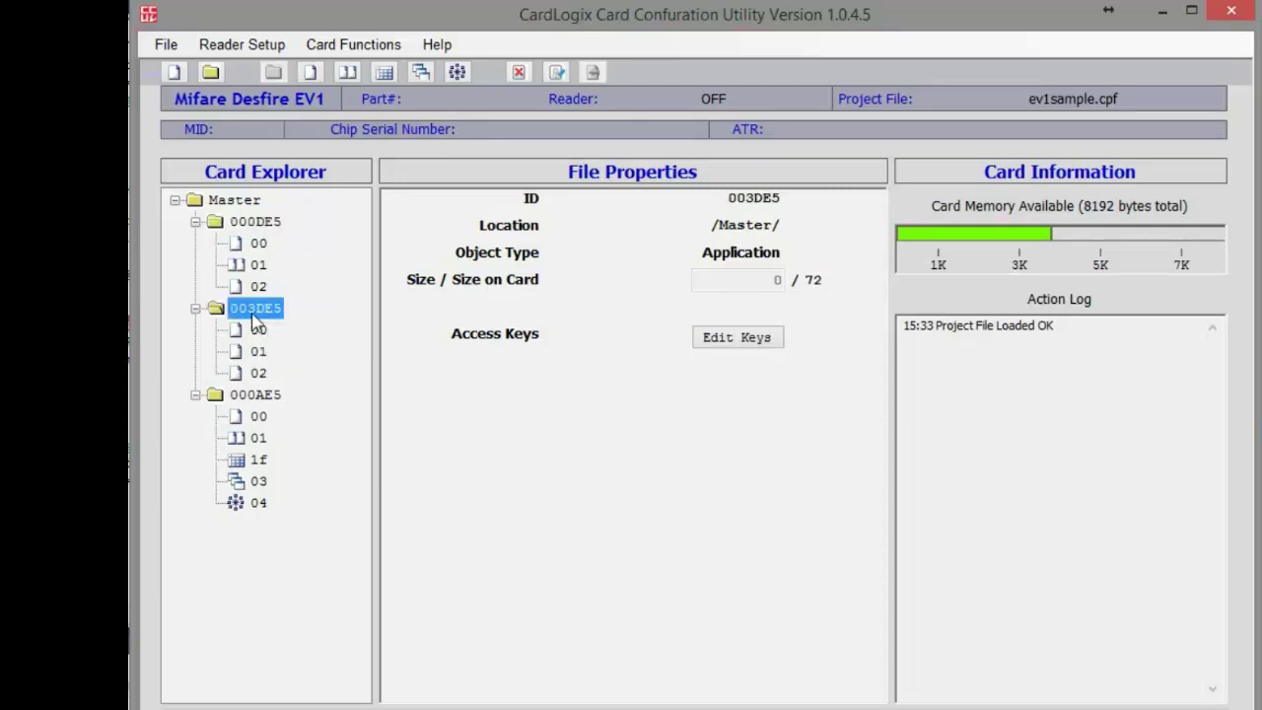
click(269, 397)
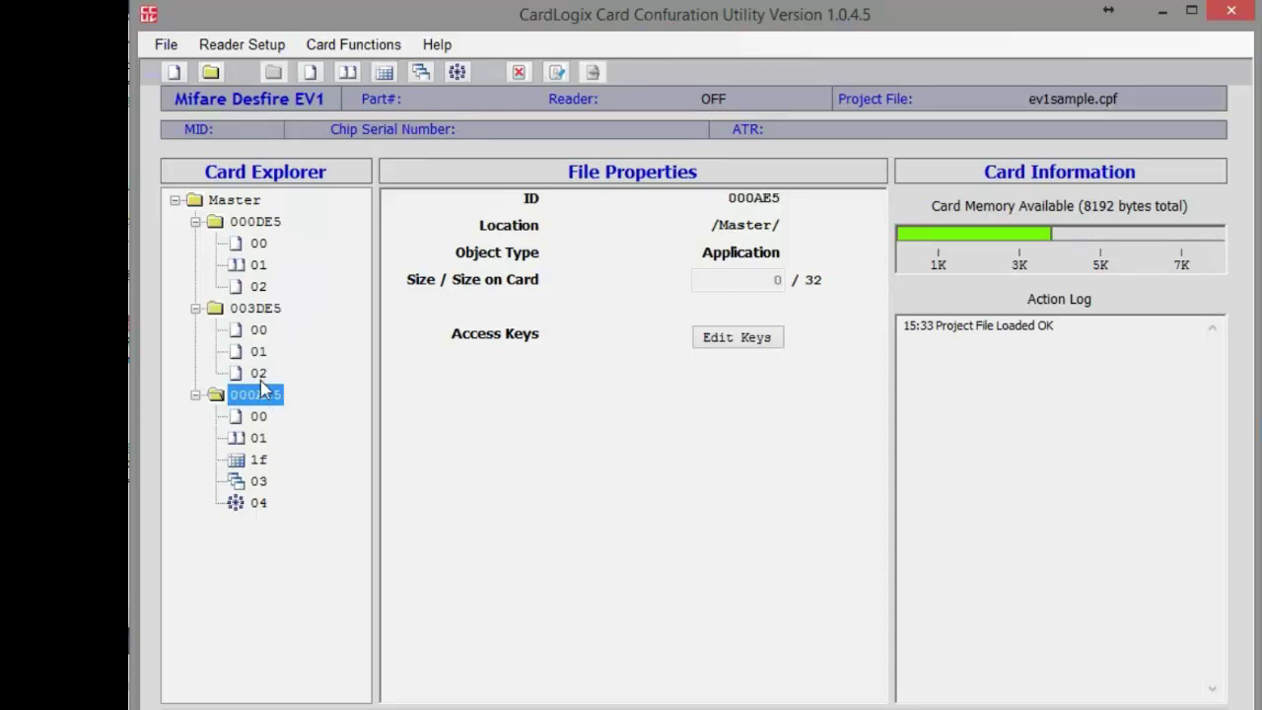
Inspect files 00, 01, 1f, 03 and 04, ending back on data file 00
click(256, 244)
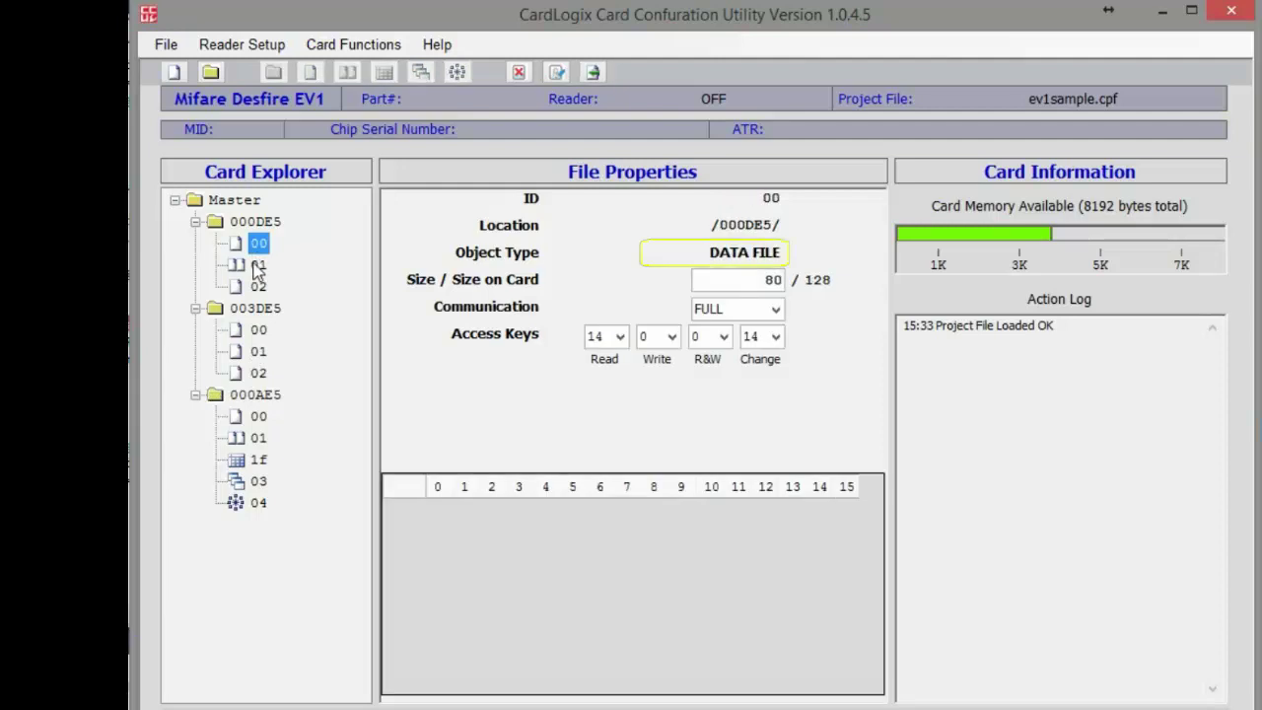
click(259, 264)
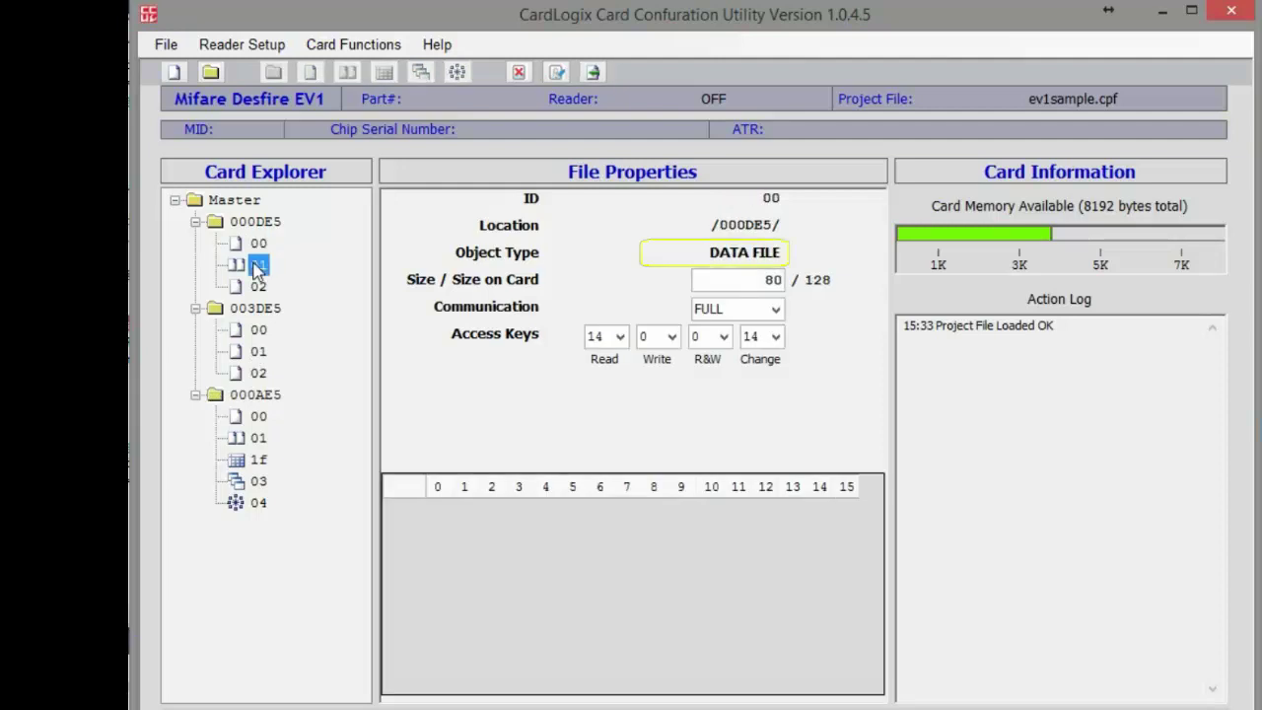
click(257, 460)
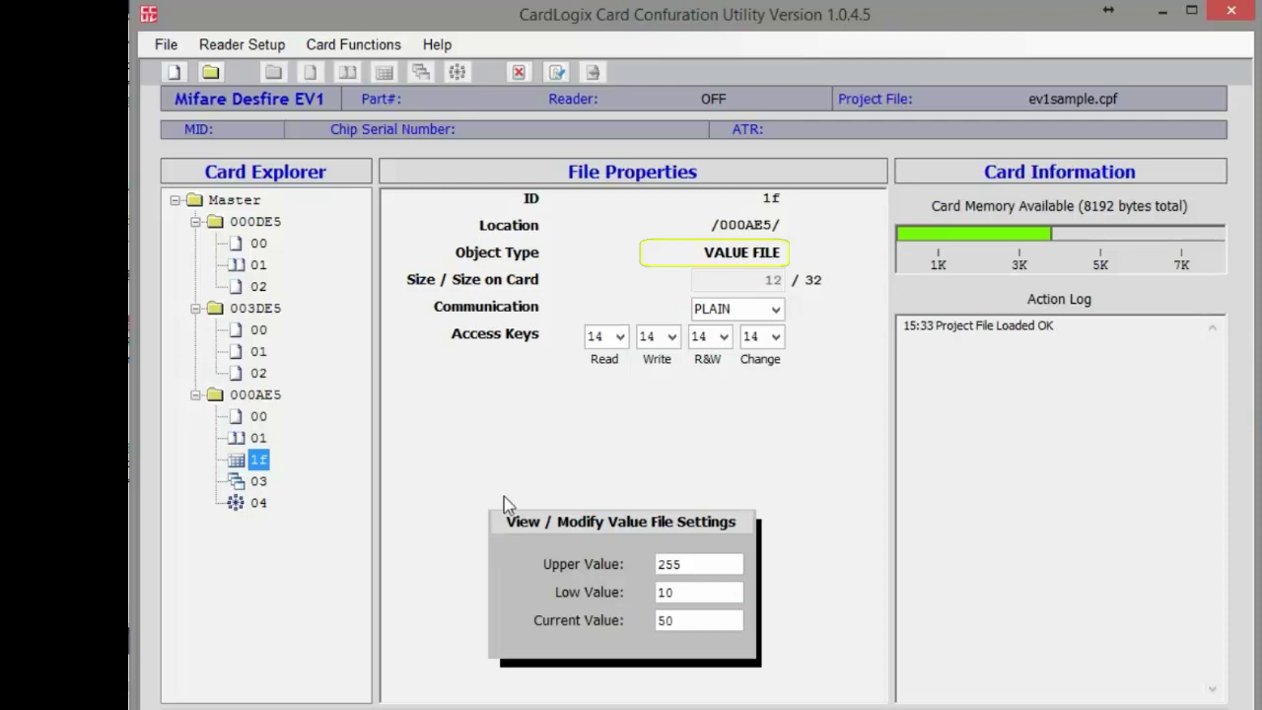
click(259, 482)
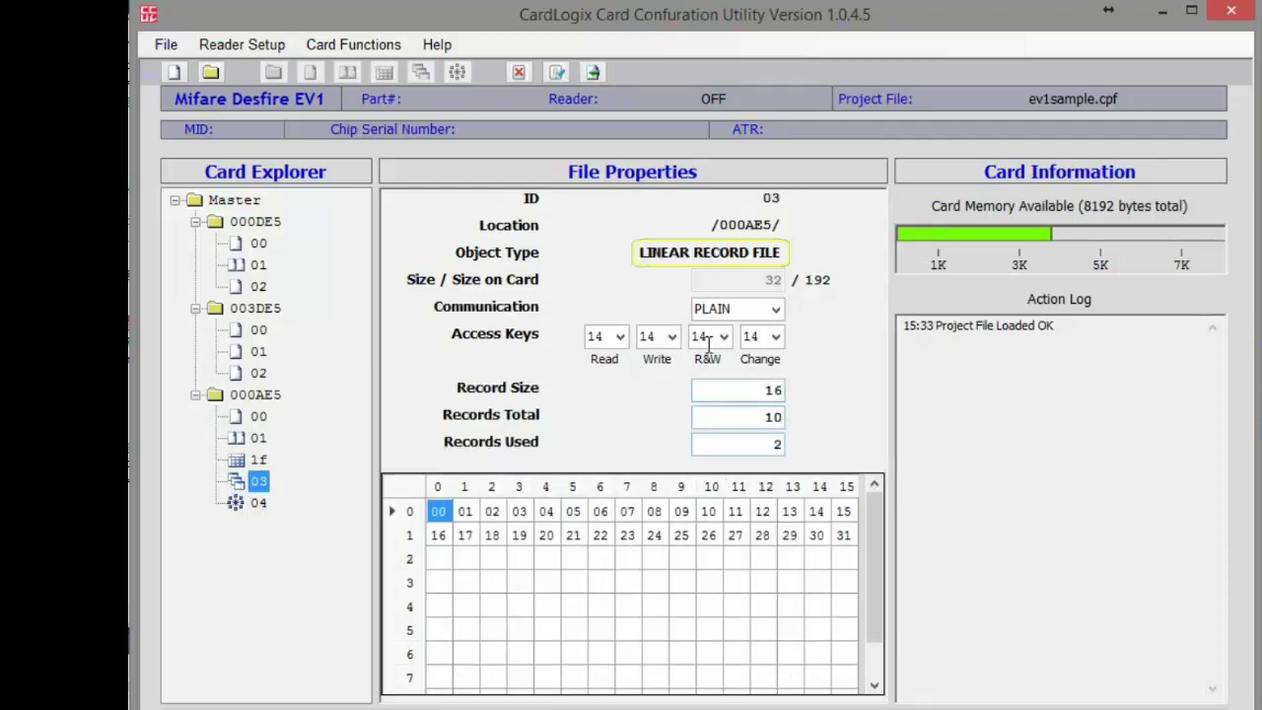
click(262, 504)
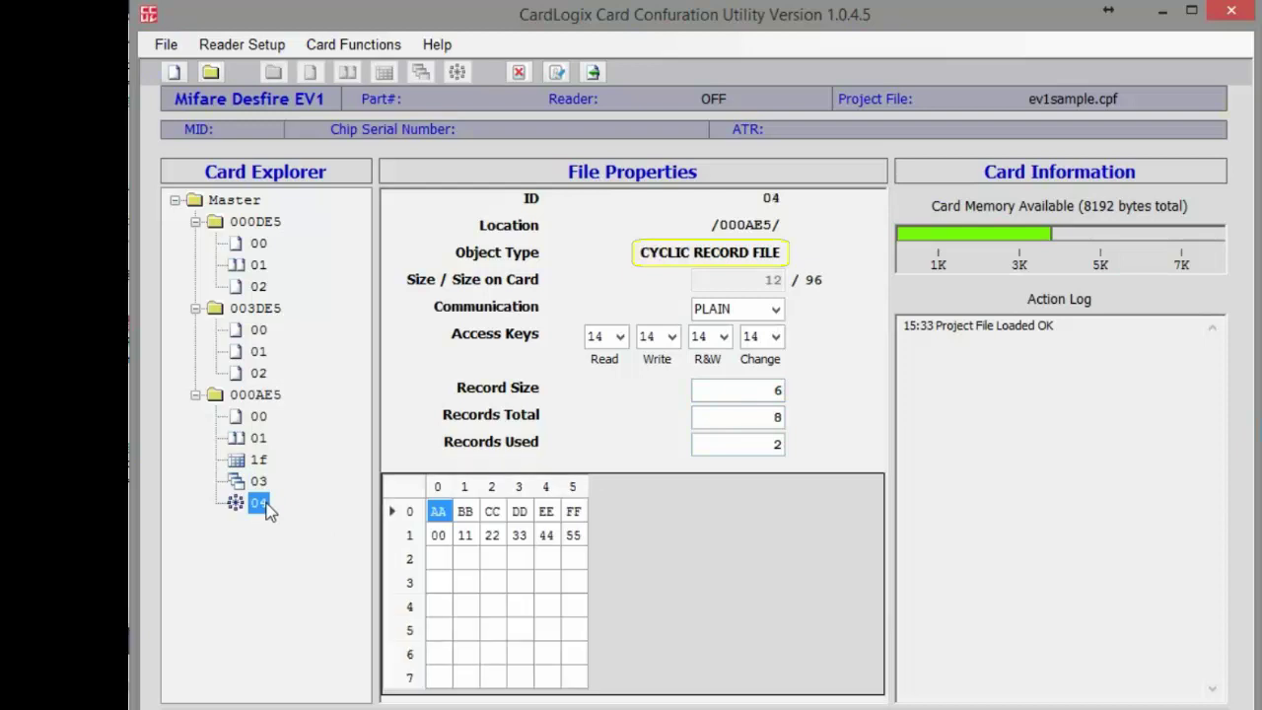
click(263, 244)
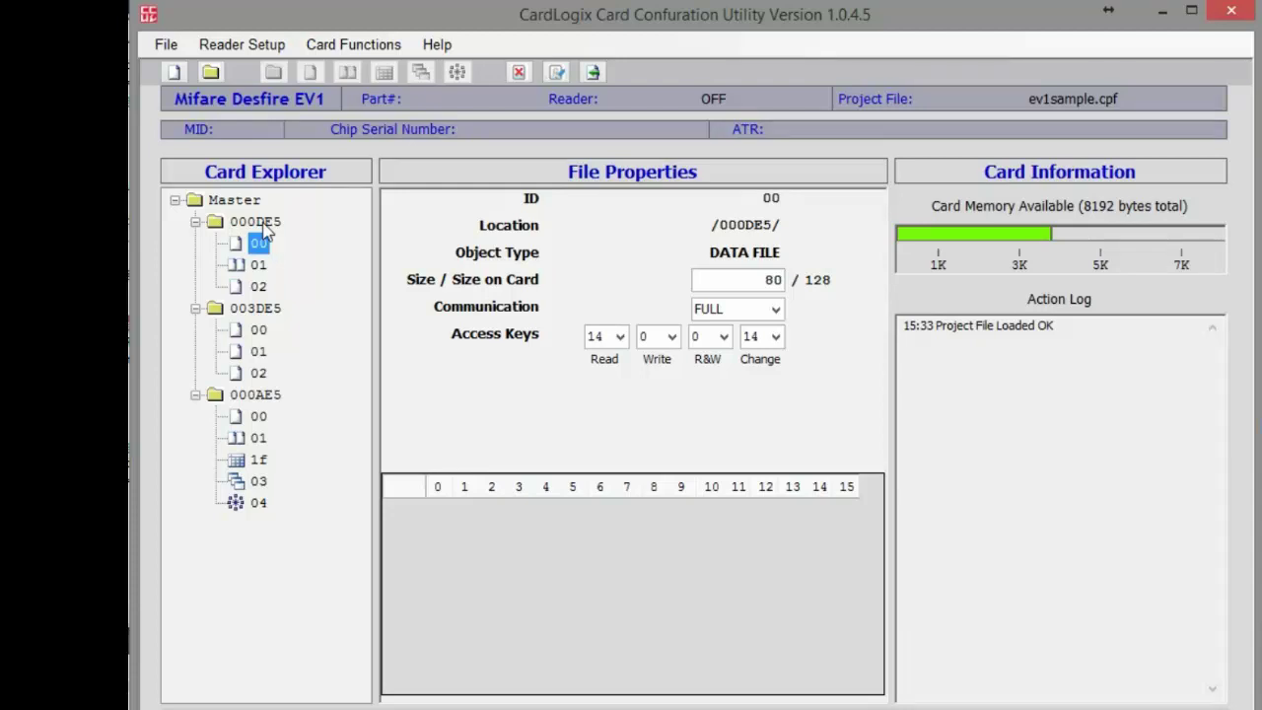
Change backup file 01's communication mode to MAC, then to FULL
click(258, 264)
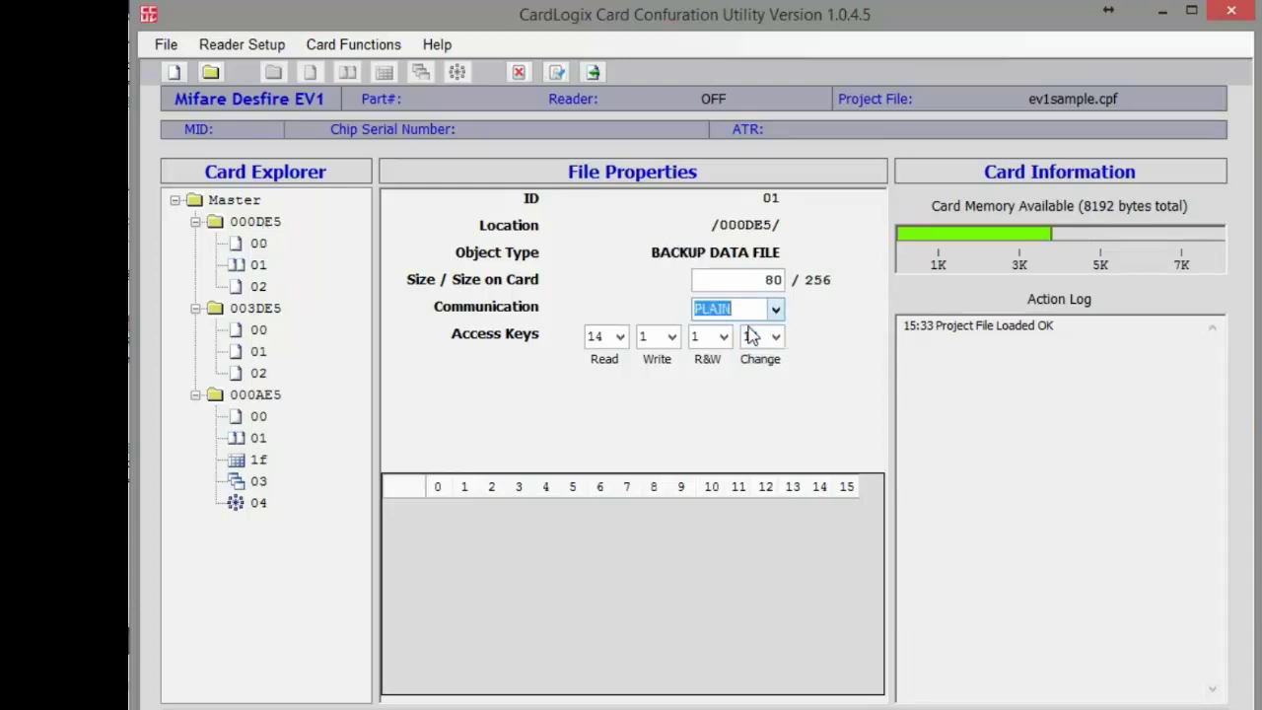
click(775, 309)
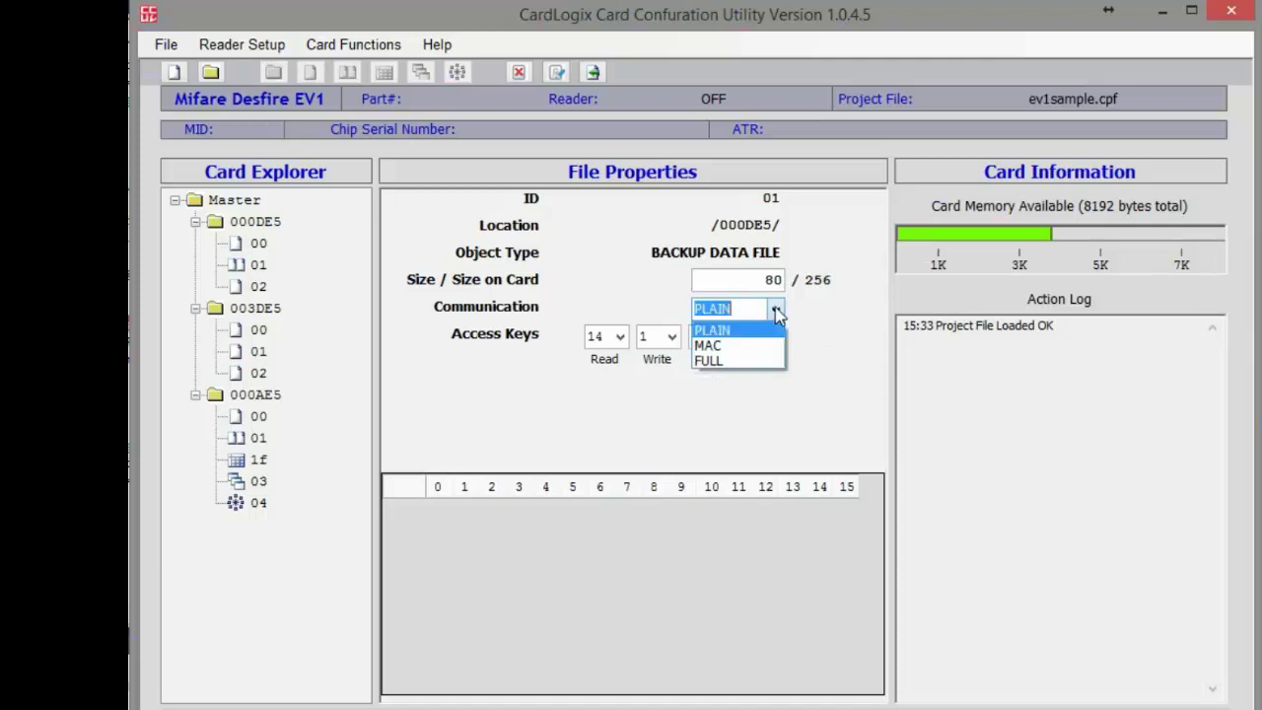
click(737, 346)
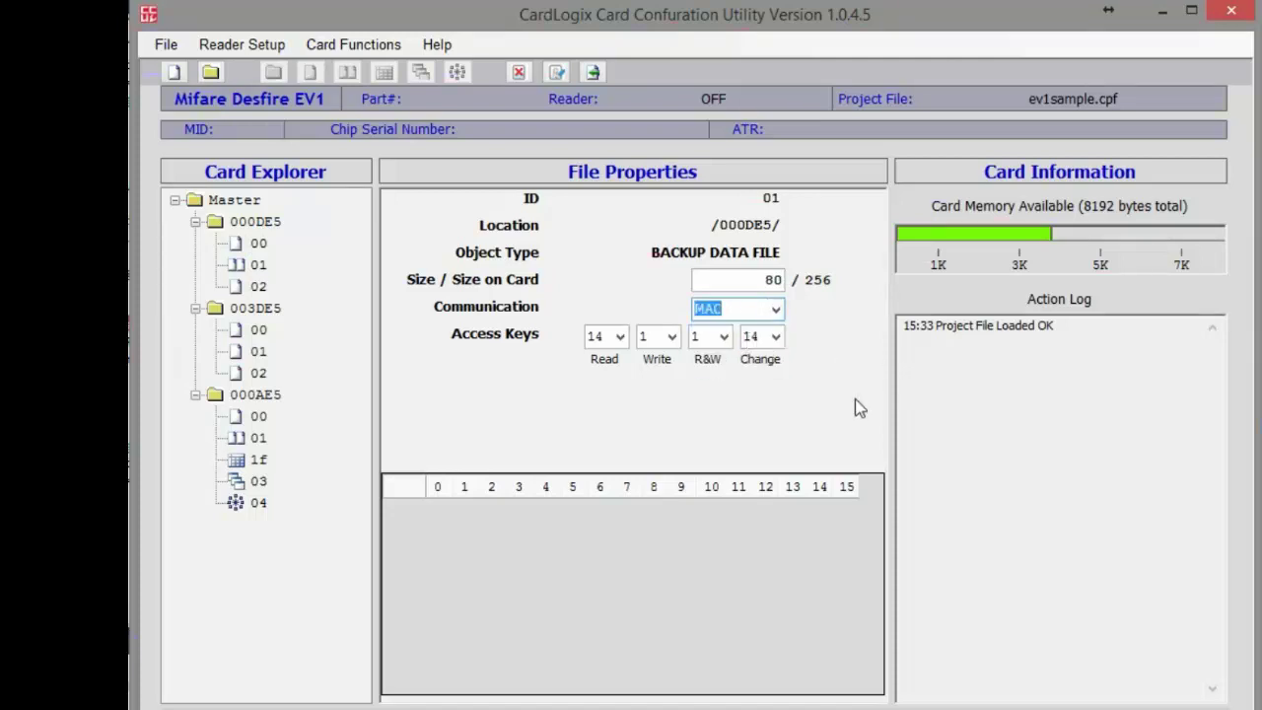
click(775, 308)
click(733, 364)
Select data file 02 in 000DE5 and save the file structure to the card
click(255, 220)
click(258, 308)
click(261, 287)
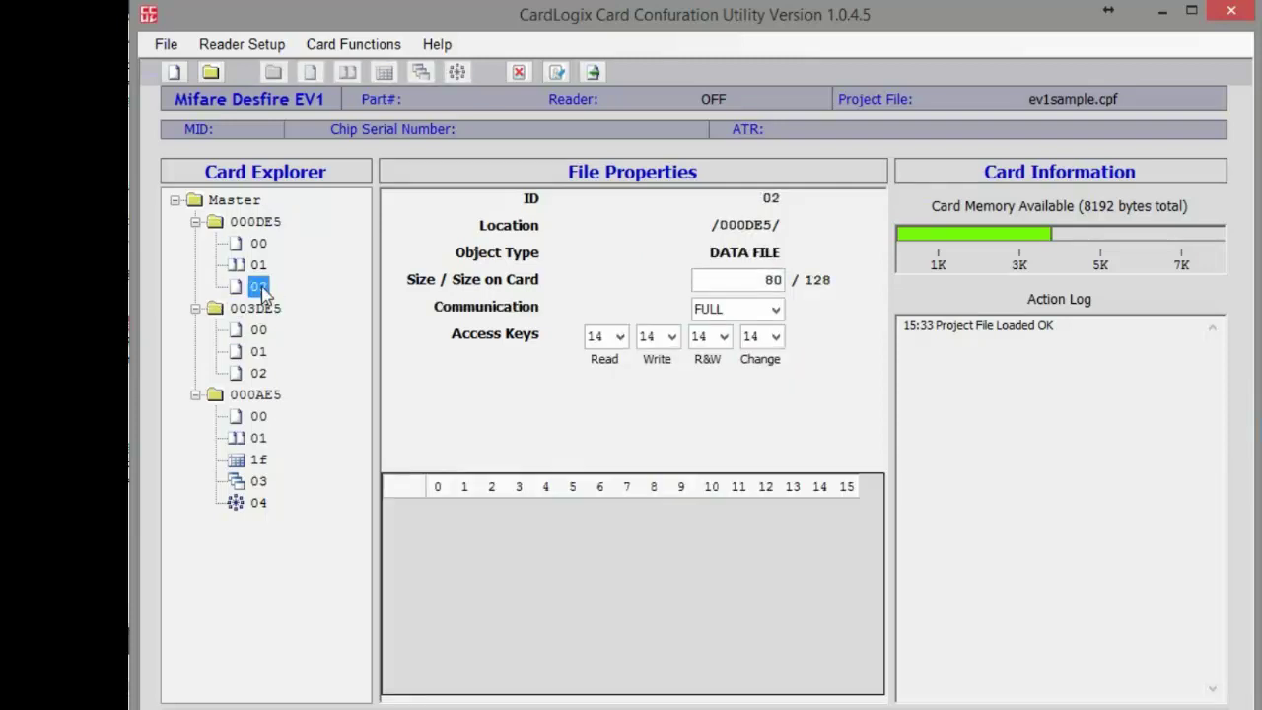
click(166, 46)
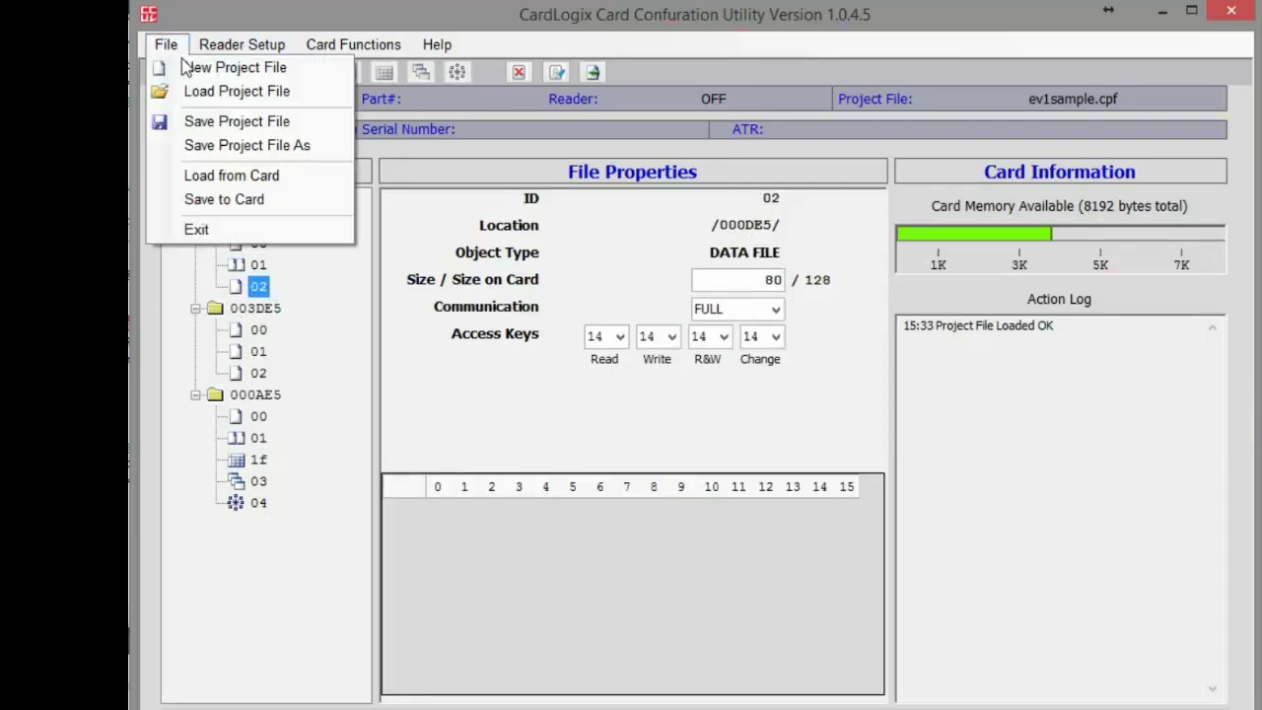
click(227, 200)
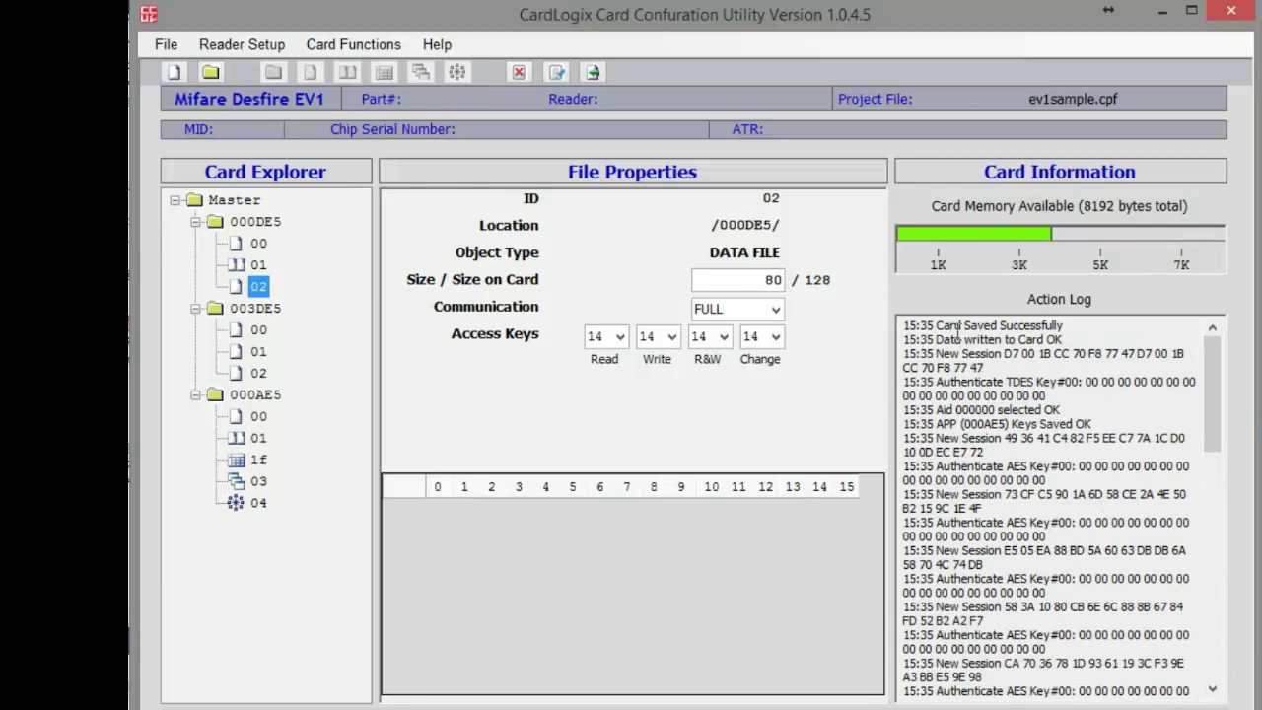
Save the project as ev1sample.cpf in C:\Card Encoding Engine\CardFiles, replacing the existing file
click(166, 45)
click(207, 150)
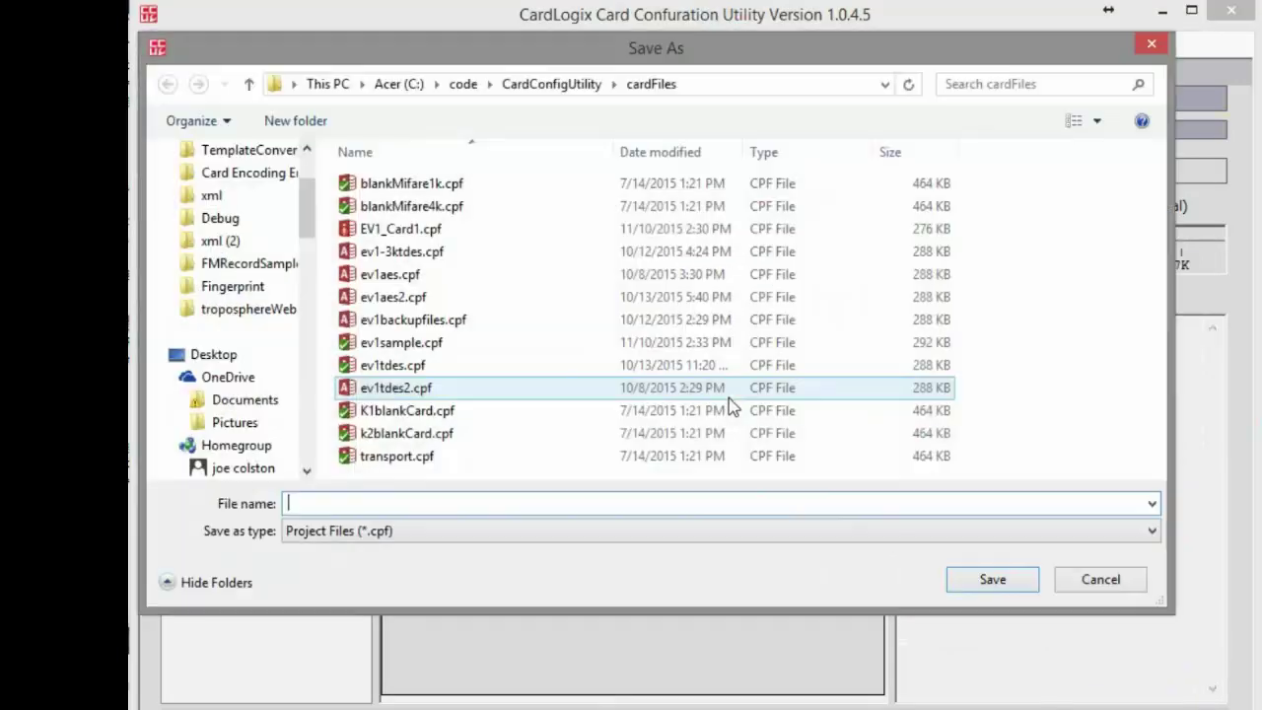
click(413, 86)
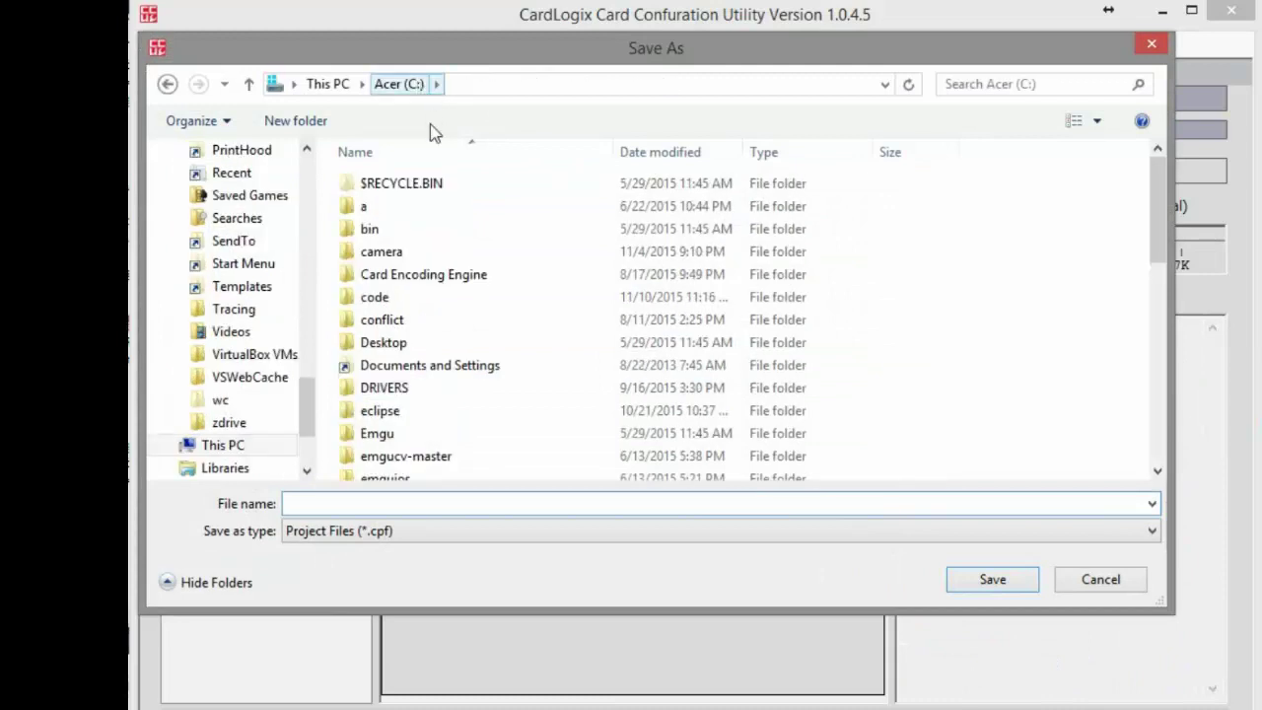
double_click(388, 283)
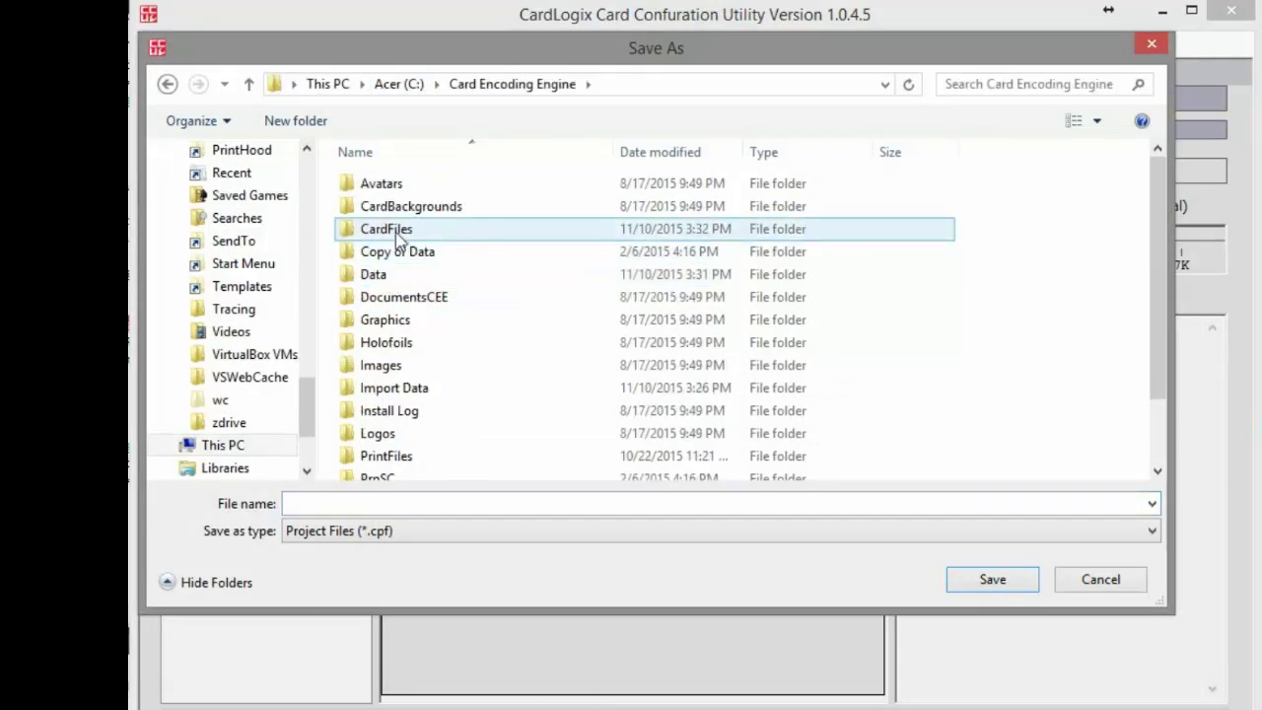
double_click(387, 229)
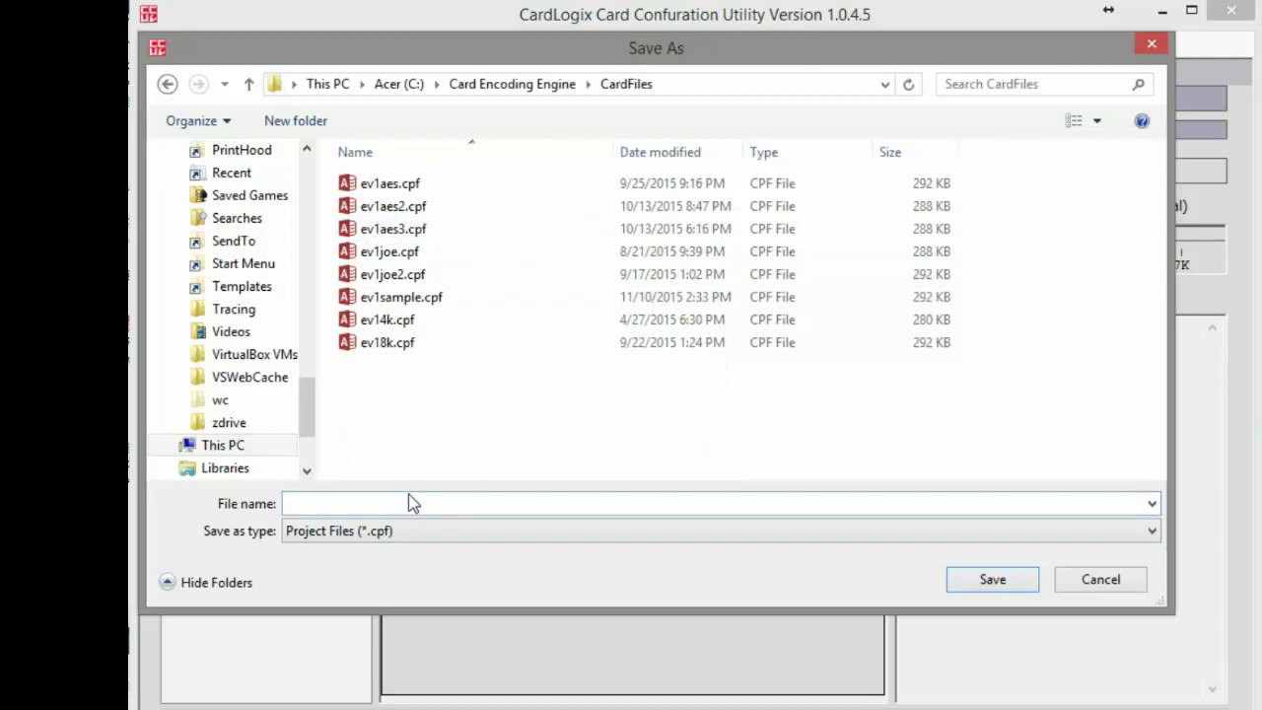
click(439, 301)
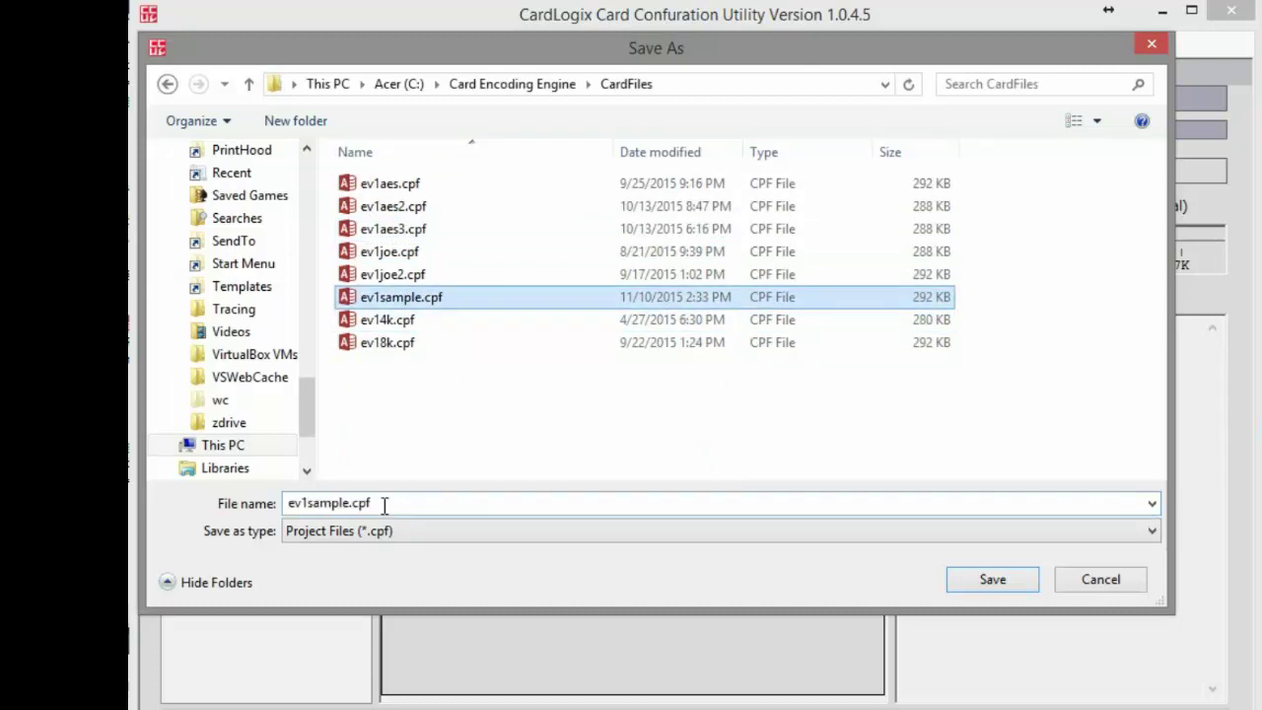
click(994, 579)
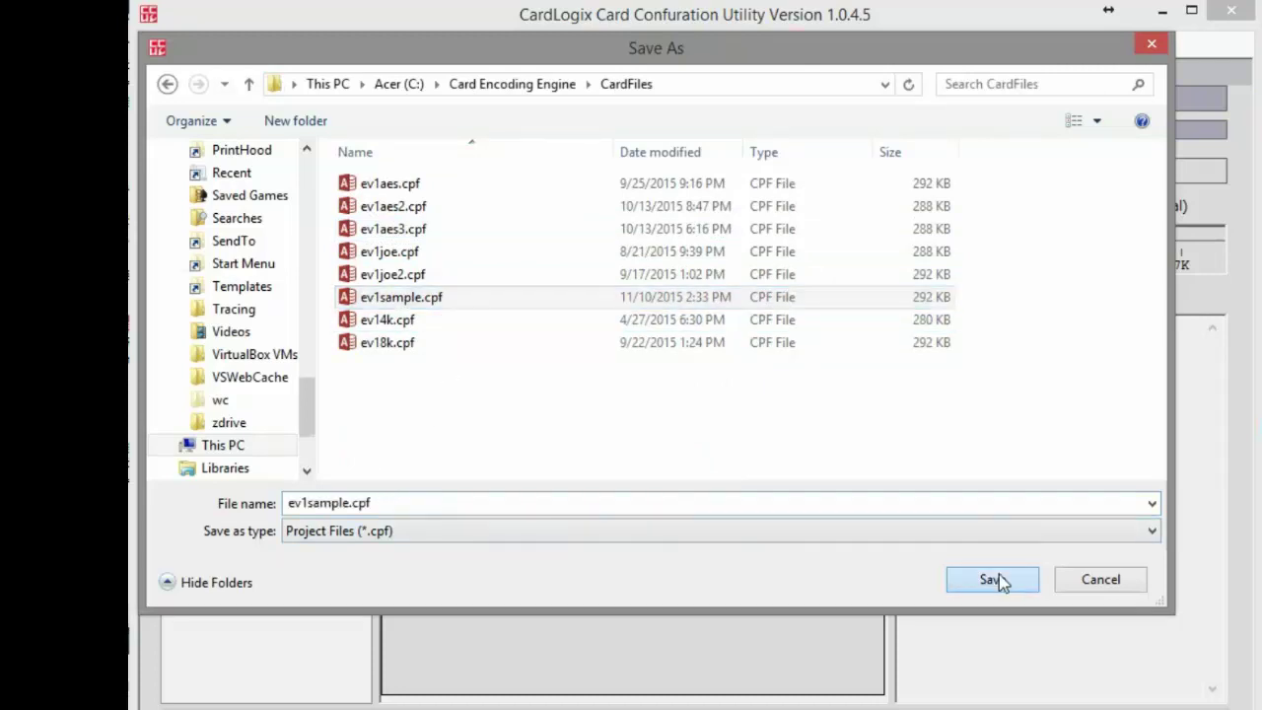
click(674, 442)
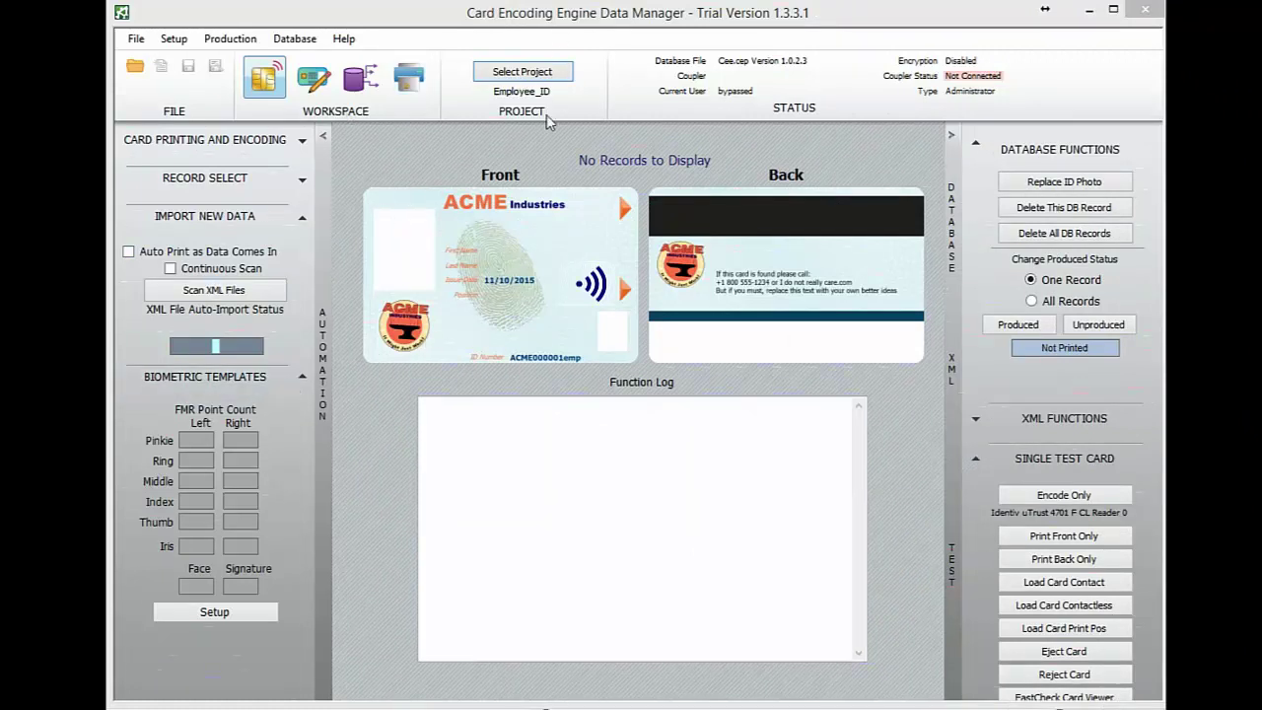
Load Employee_ID from the Select A Project File list
click(523, 72)
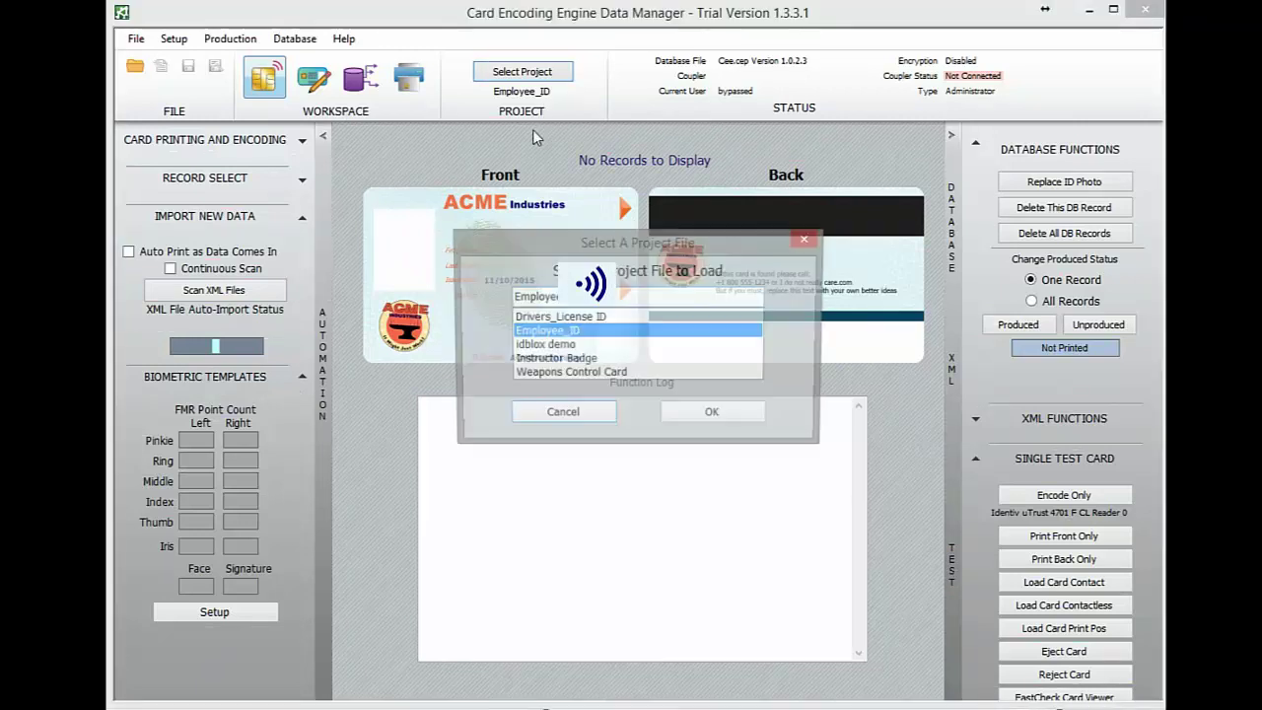
click(559, 341)
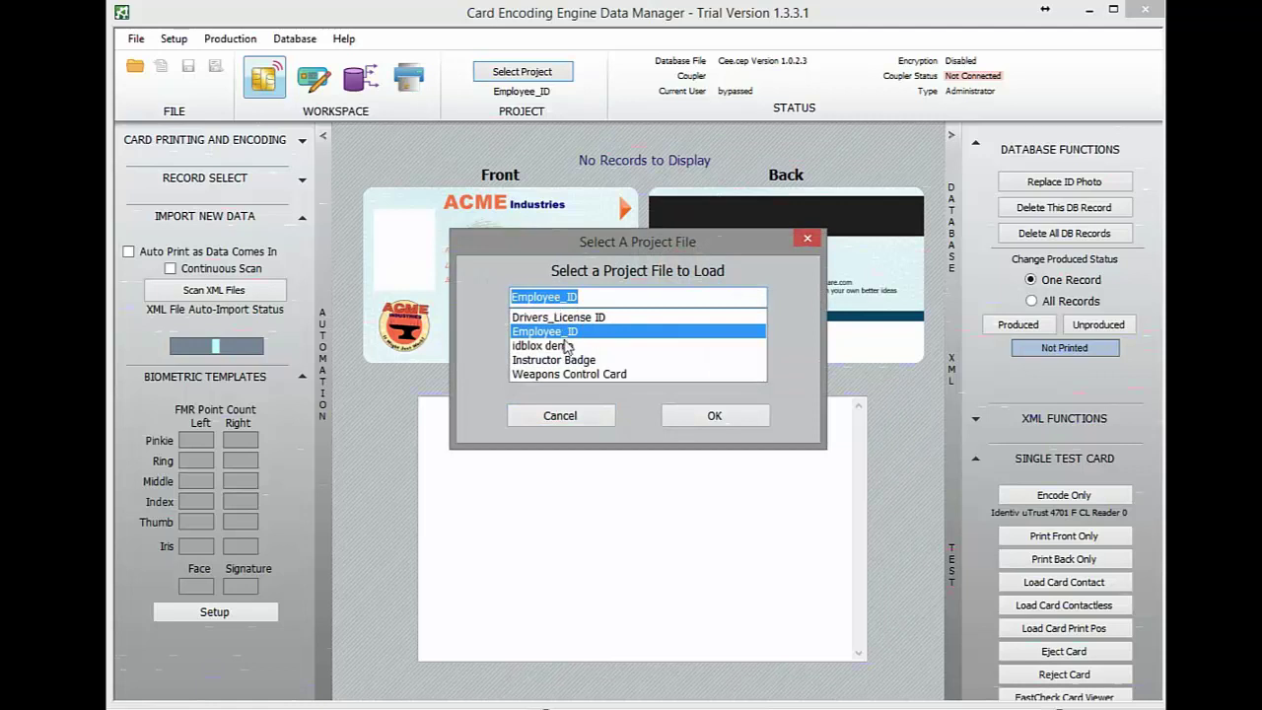
click(716, 416)
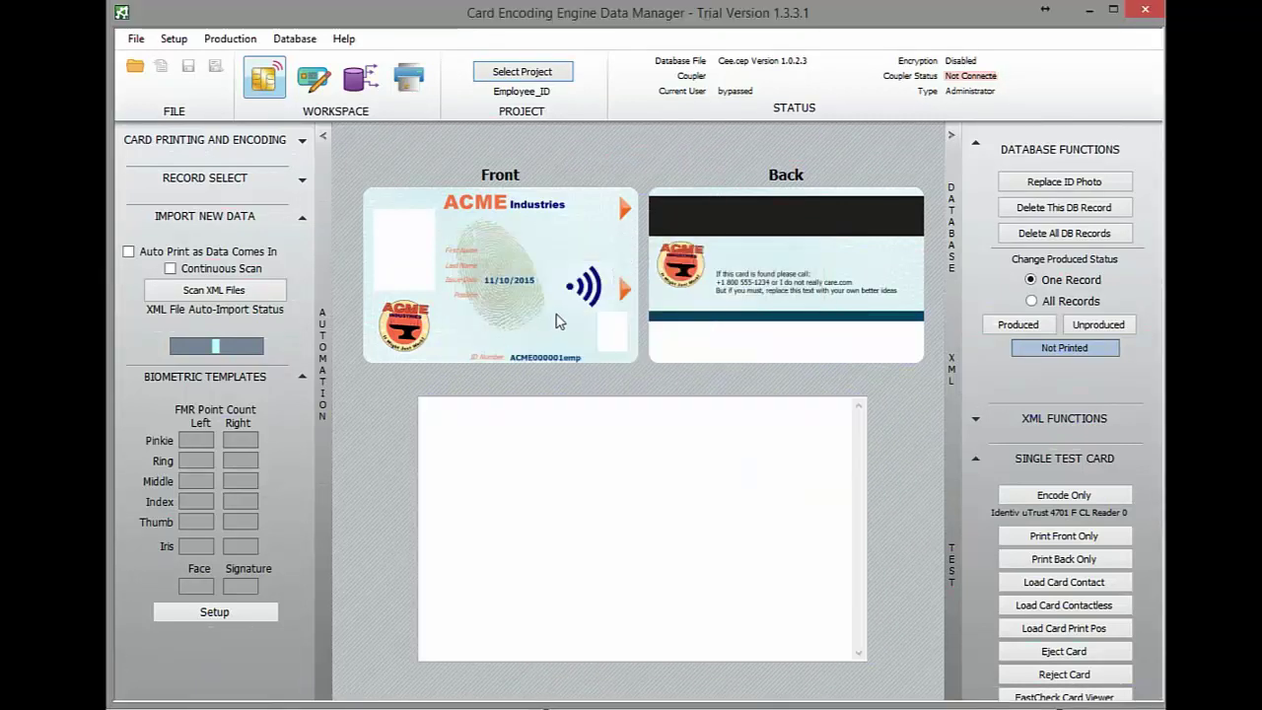
Create a new project named EV1SAMPLE in the Project Editor
click(316, 83)
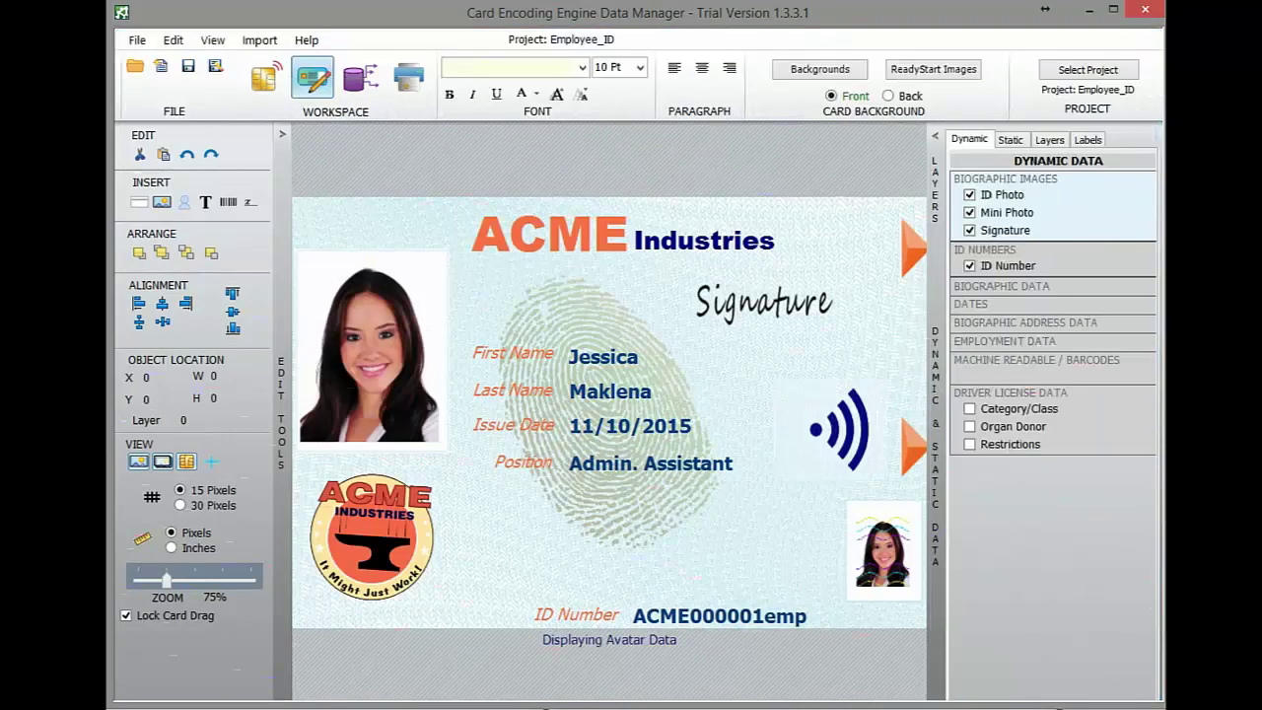
click(138, 40)
click(173, 76)
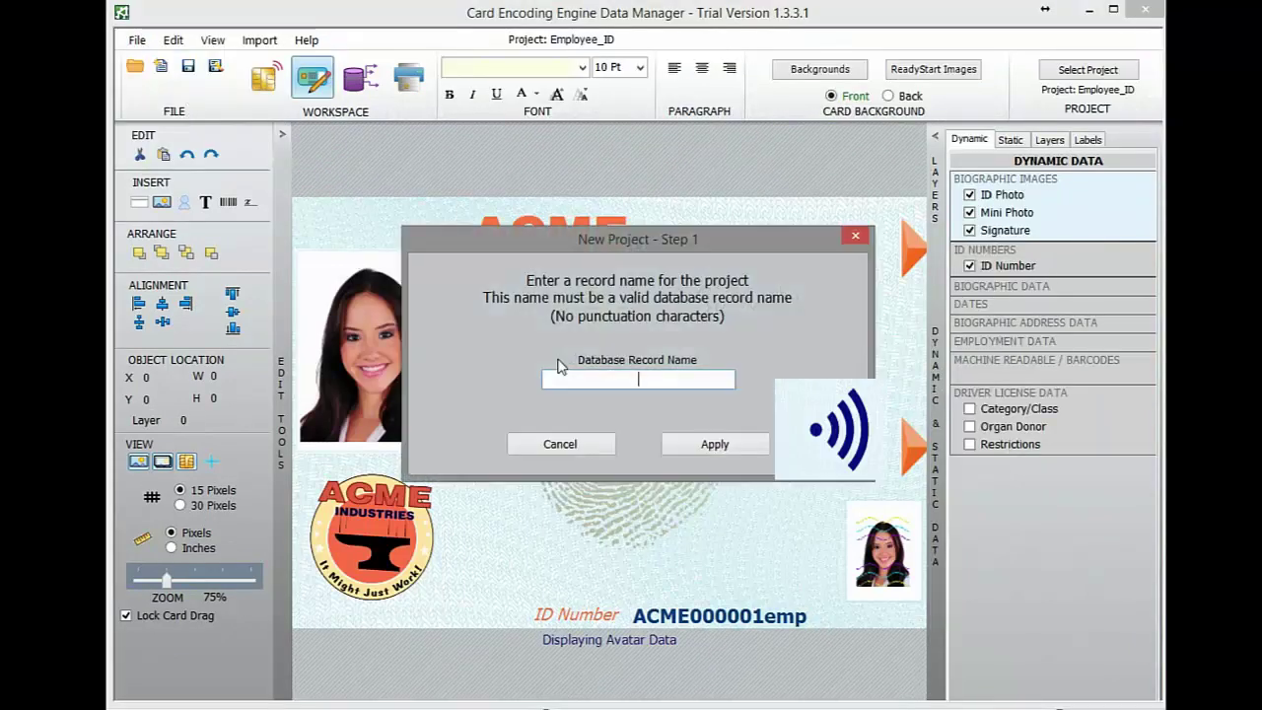
text(EV1SAMPLE)
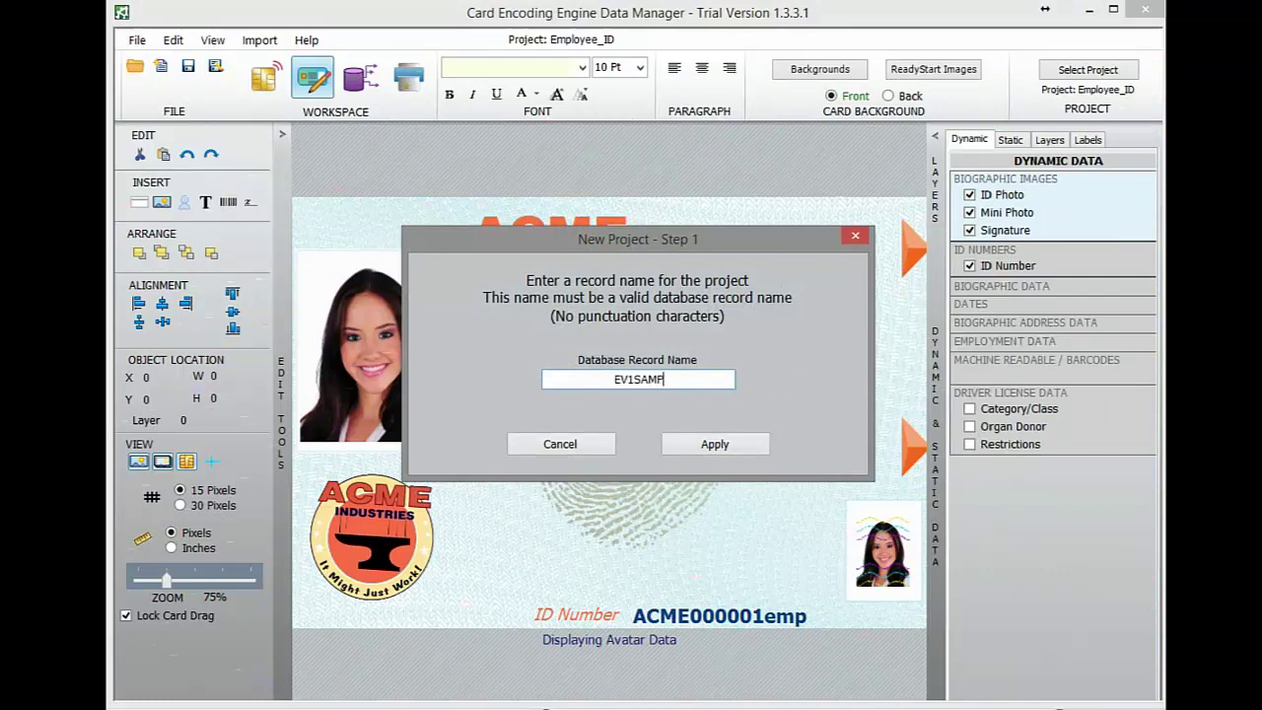
click(712, 445)
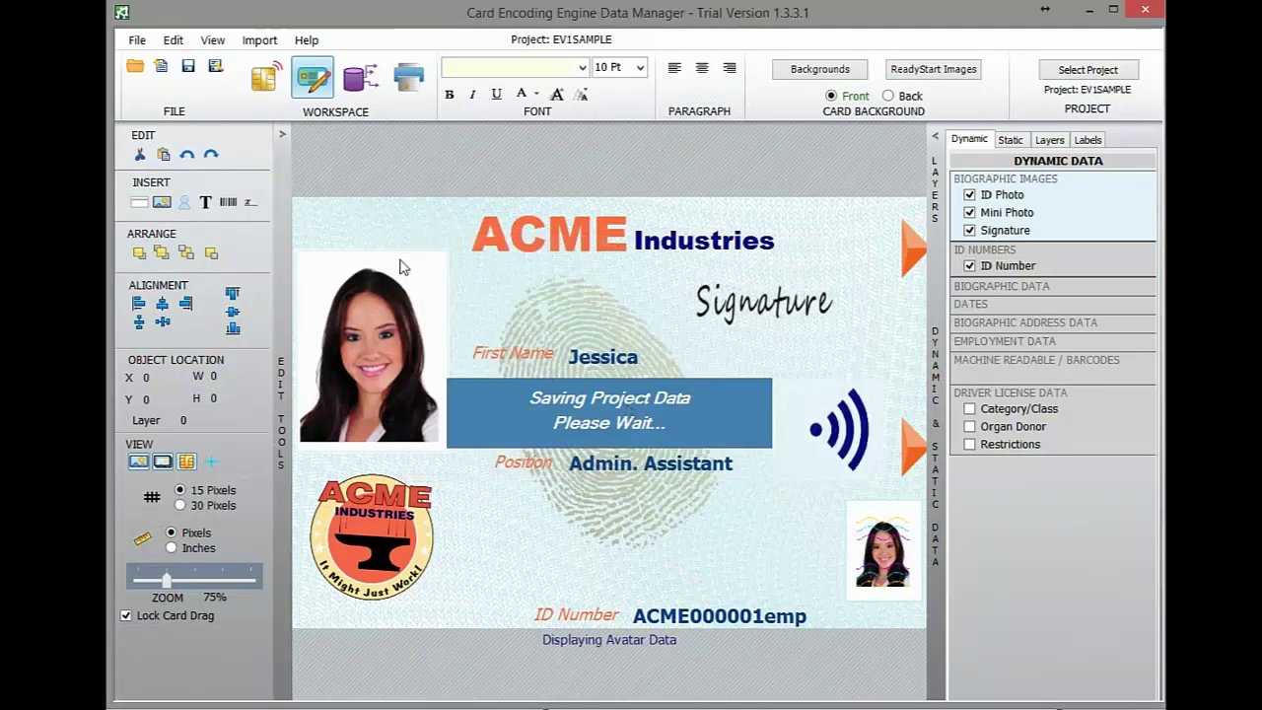
Set the card type to DESFire EV1 8K and return to the Encoder workspace, saving changes
click(172, 40)
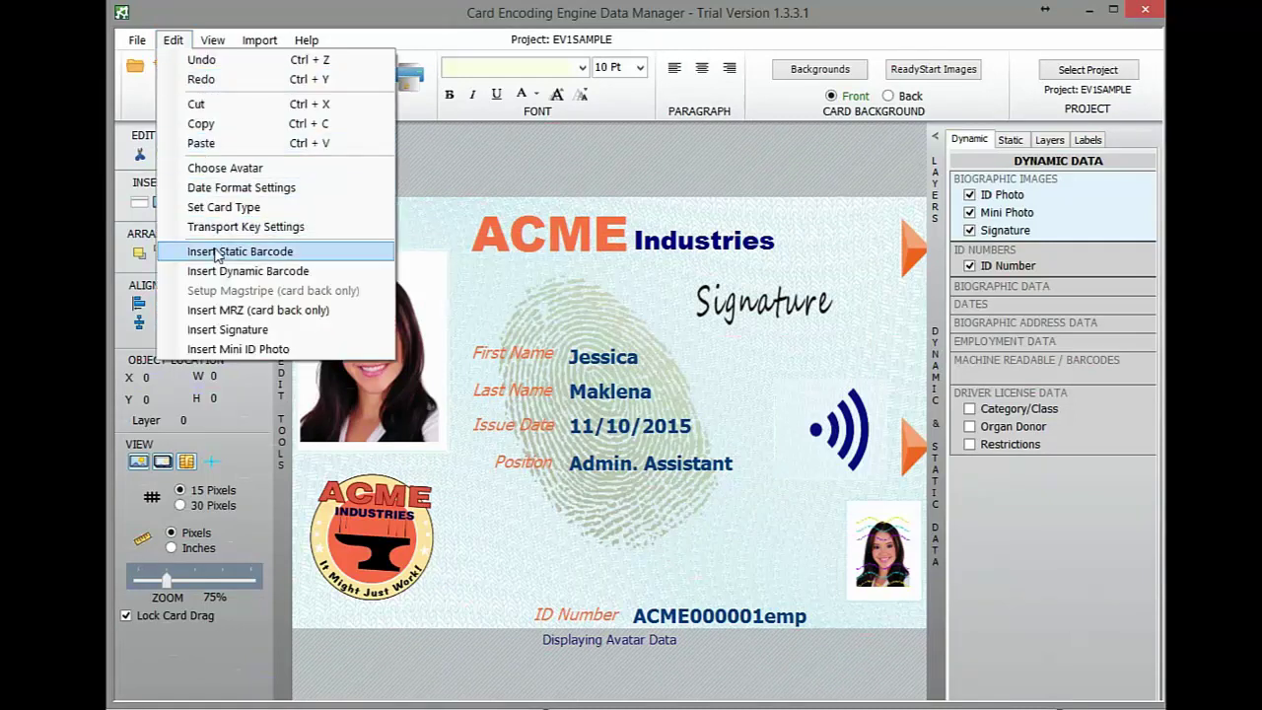
click(224, 207)
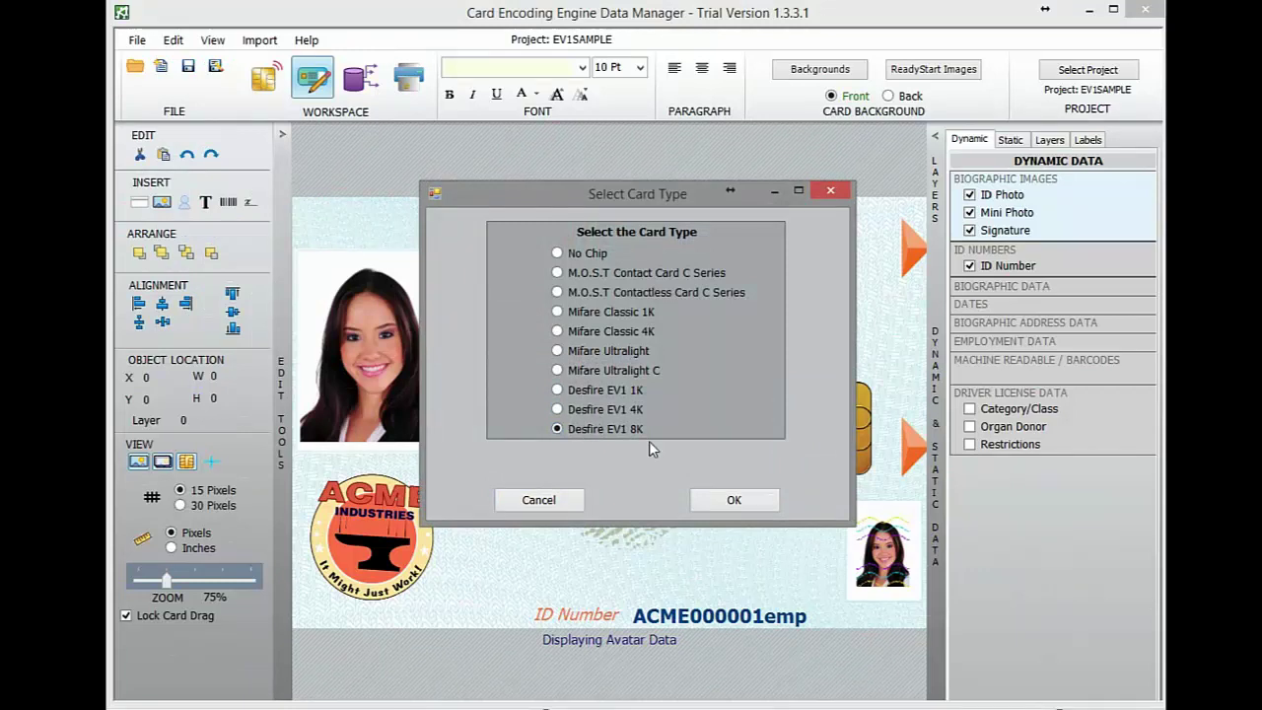
click(742, 500)
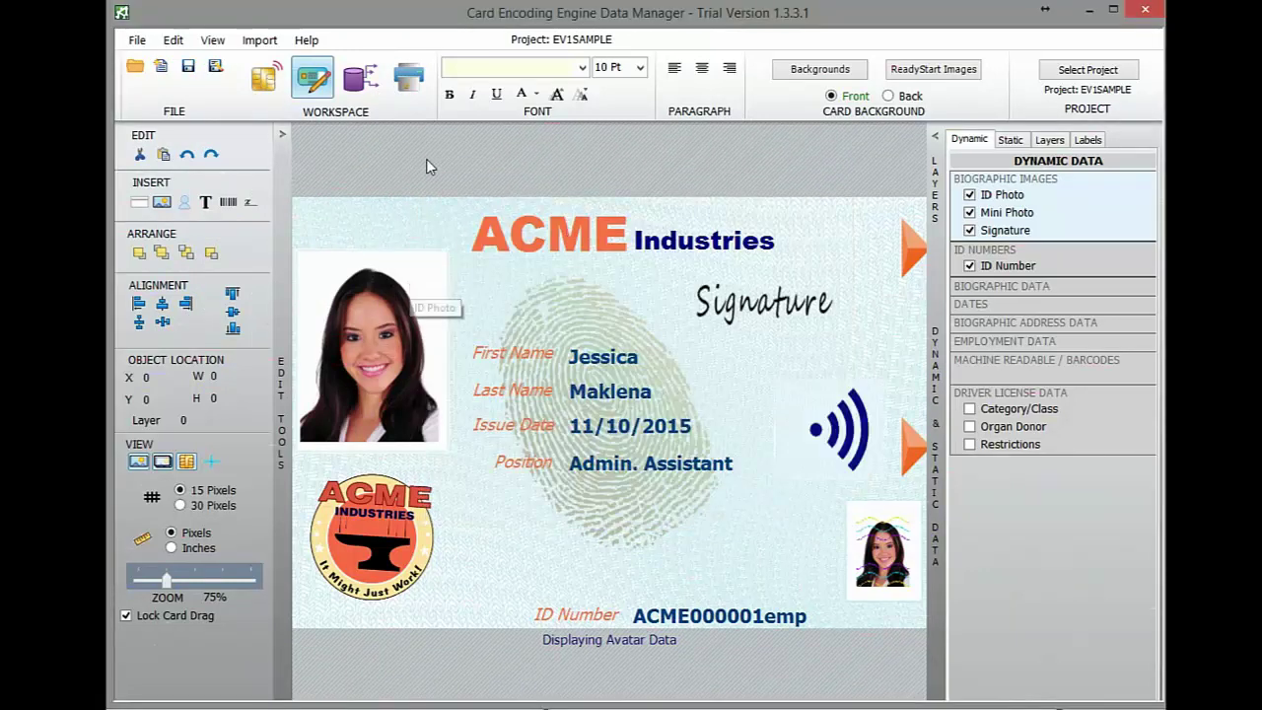
click(264, 81)
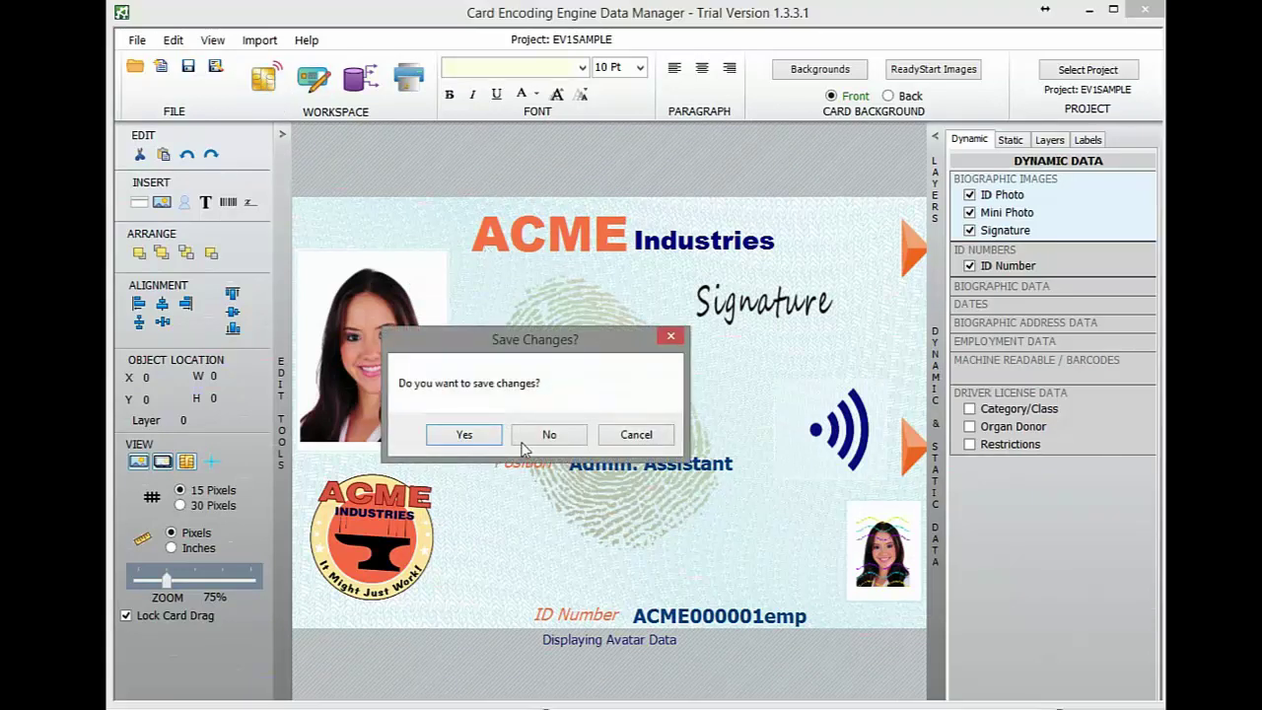
click(460, 435)
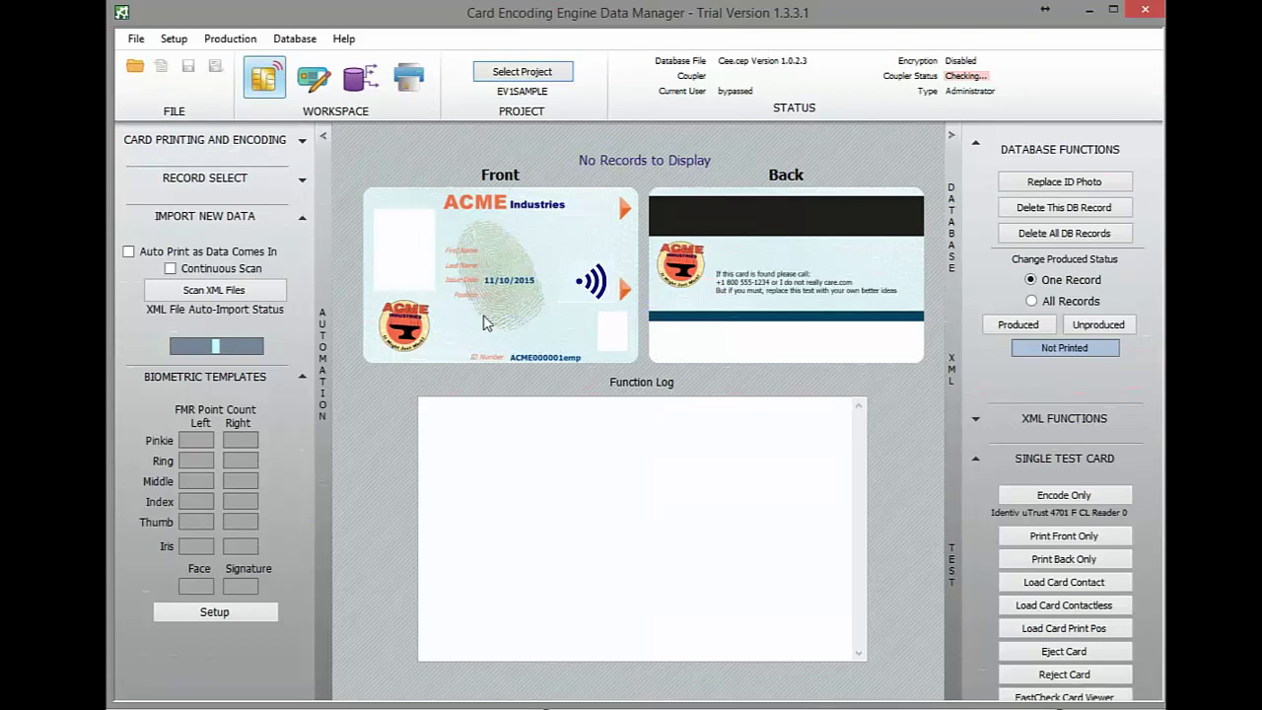
Import the ten bundled test XML records from XML FUNCTIONS
click(1002, 427)
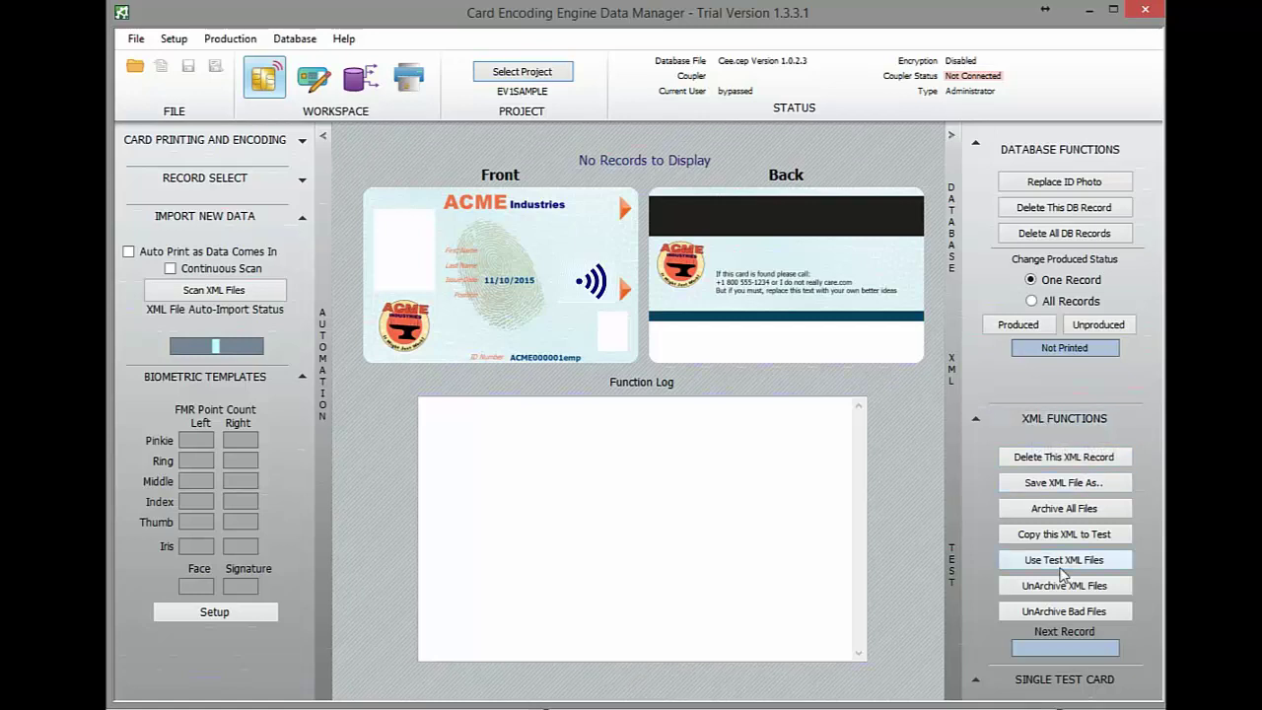
click(1062, 570)
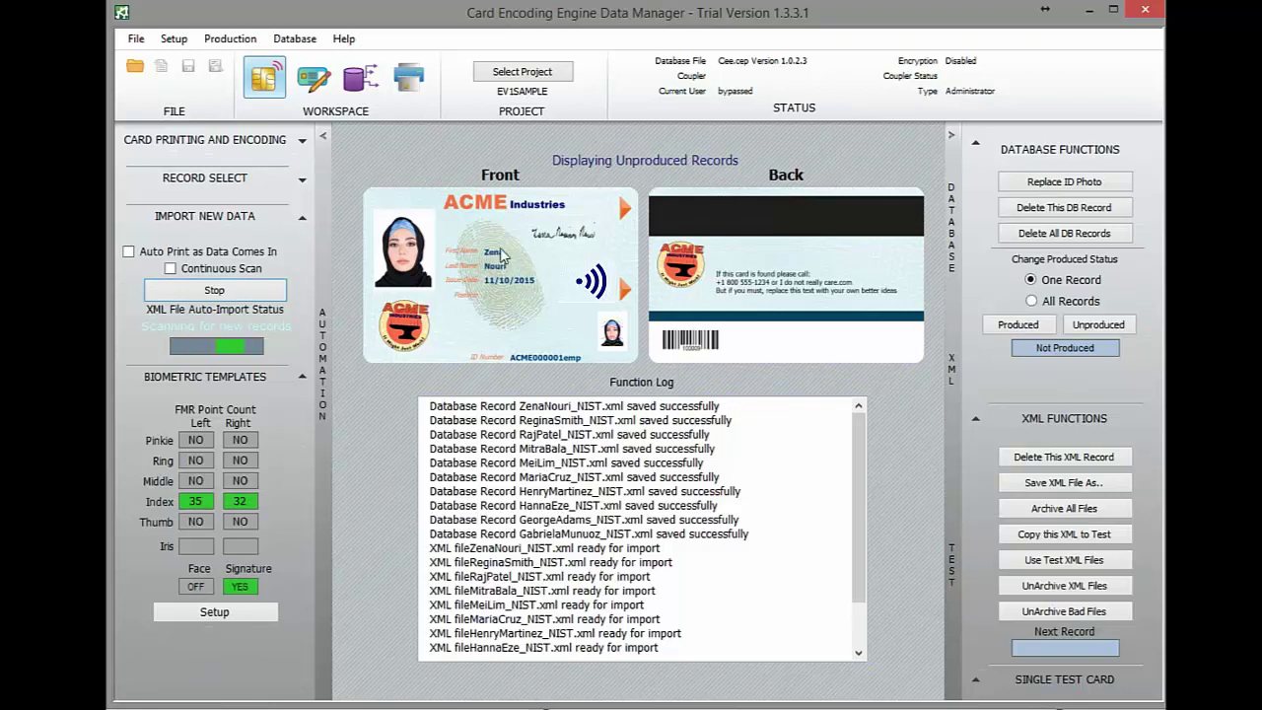
Load ev1sample.cpf in the DESFire Connections panel, listing applications 000DE5, 003DE5 and 000AE5
click(359, 81)
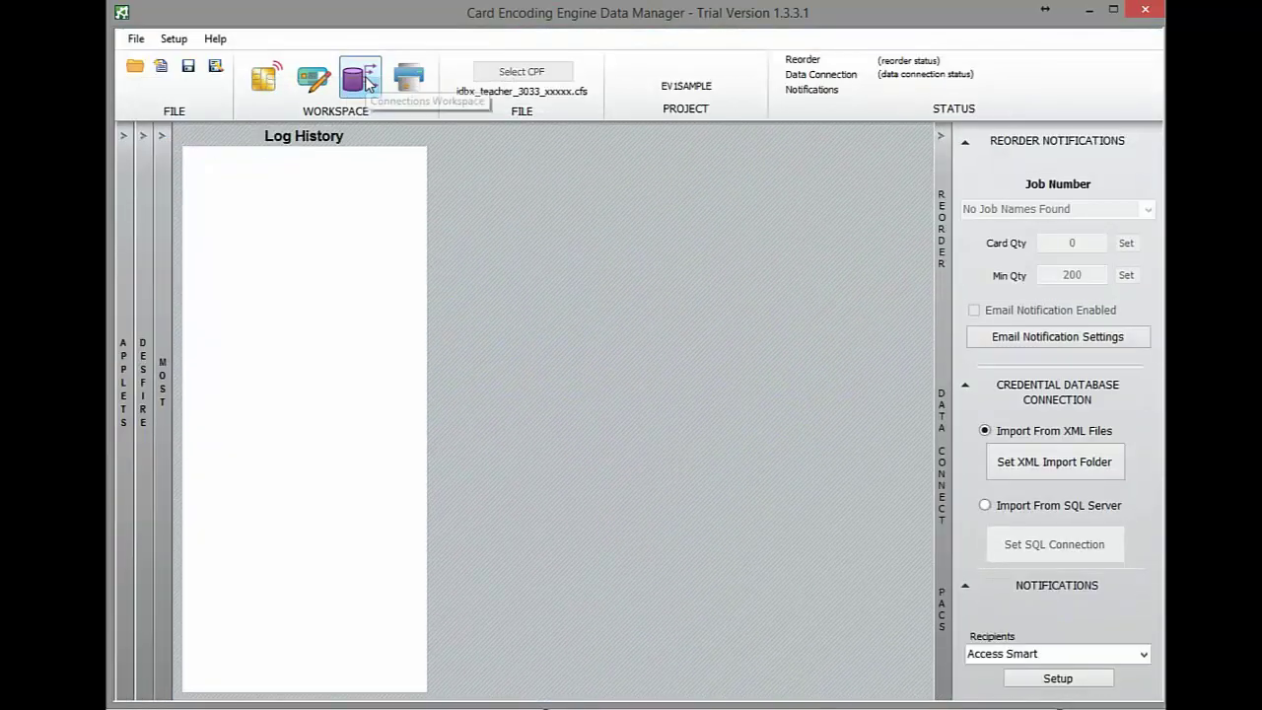
click(145, 390)
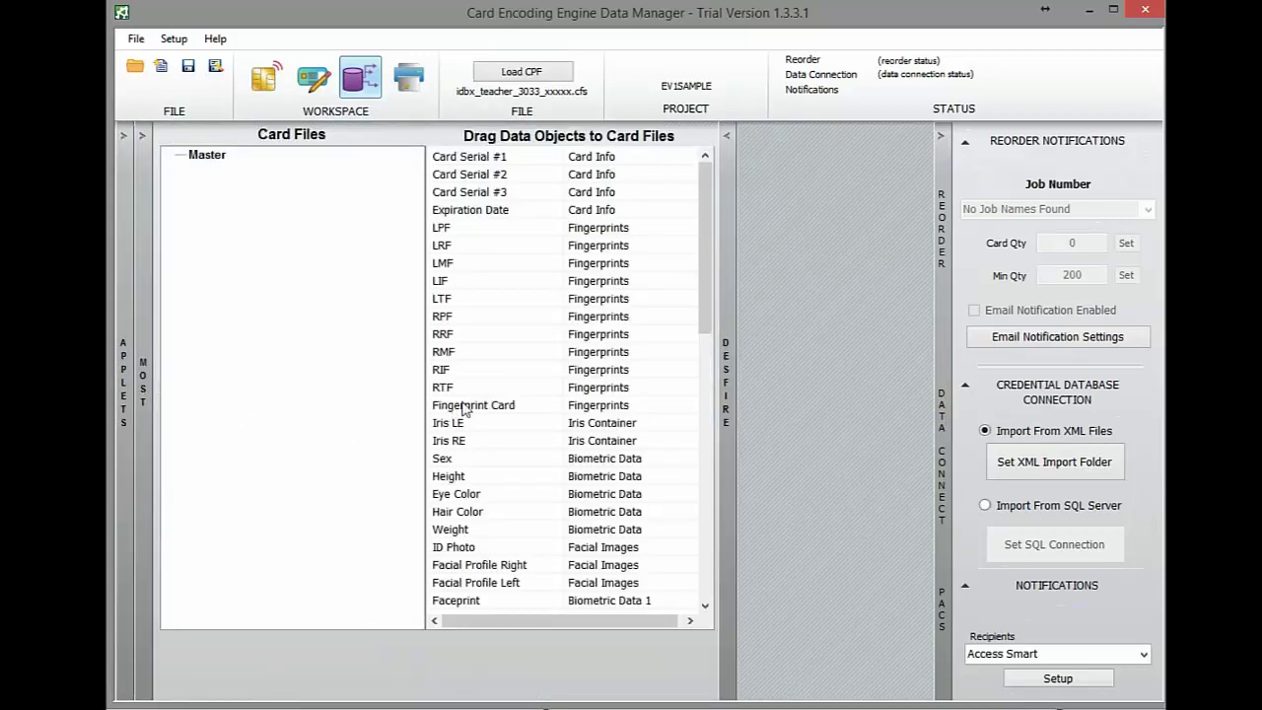
click(520, 71)
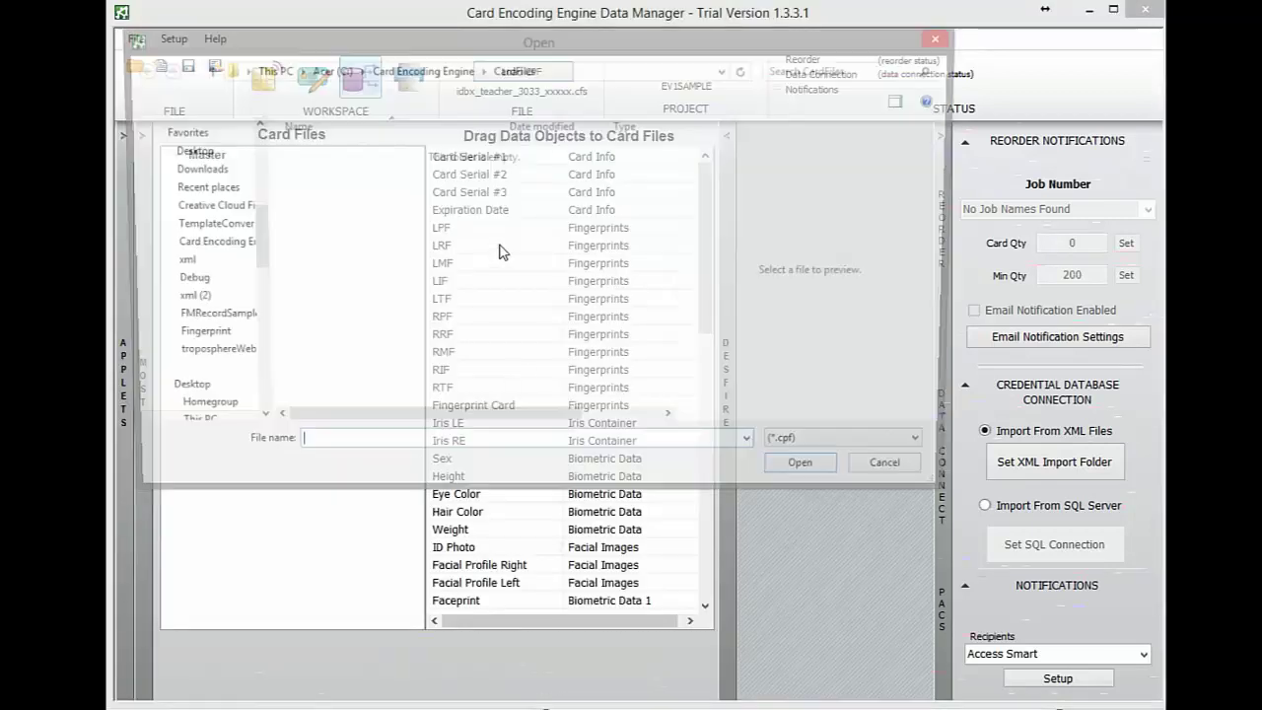
click(326, 245)
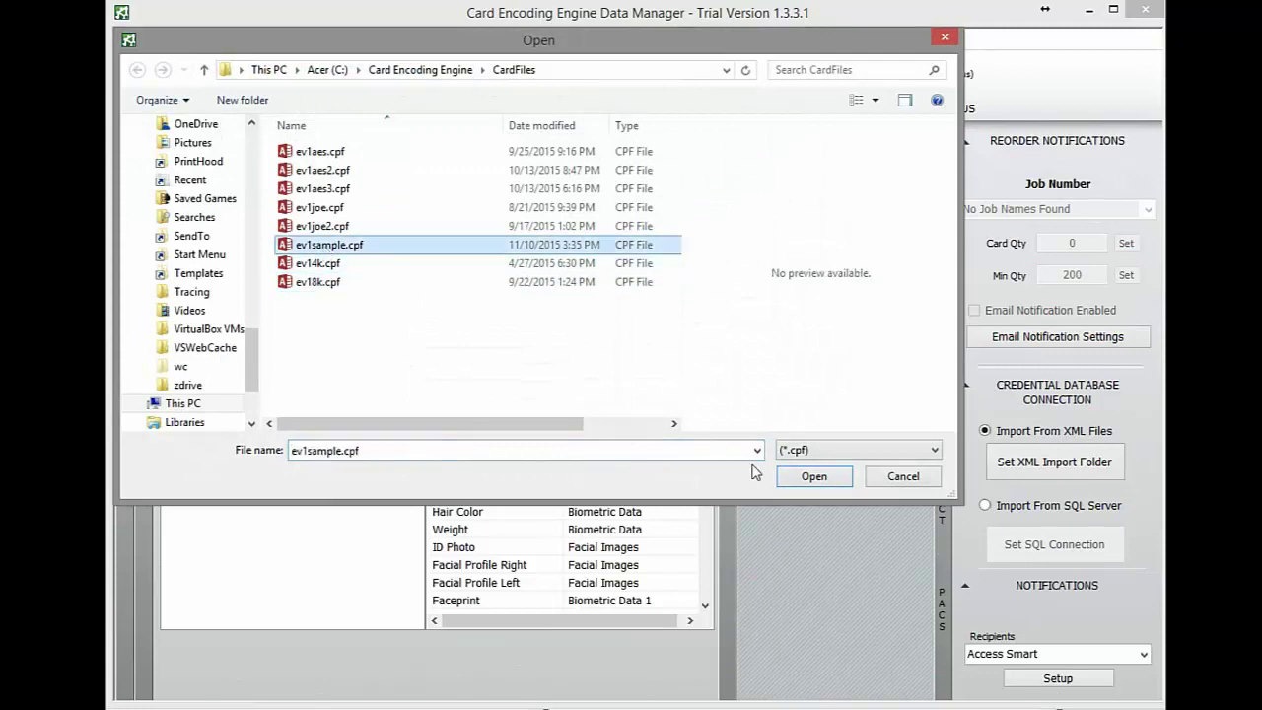
click(815, 477)
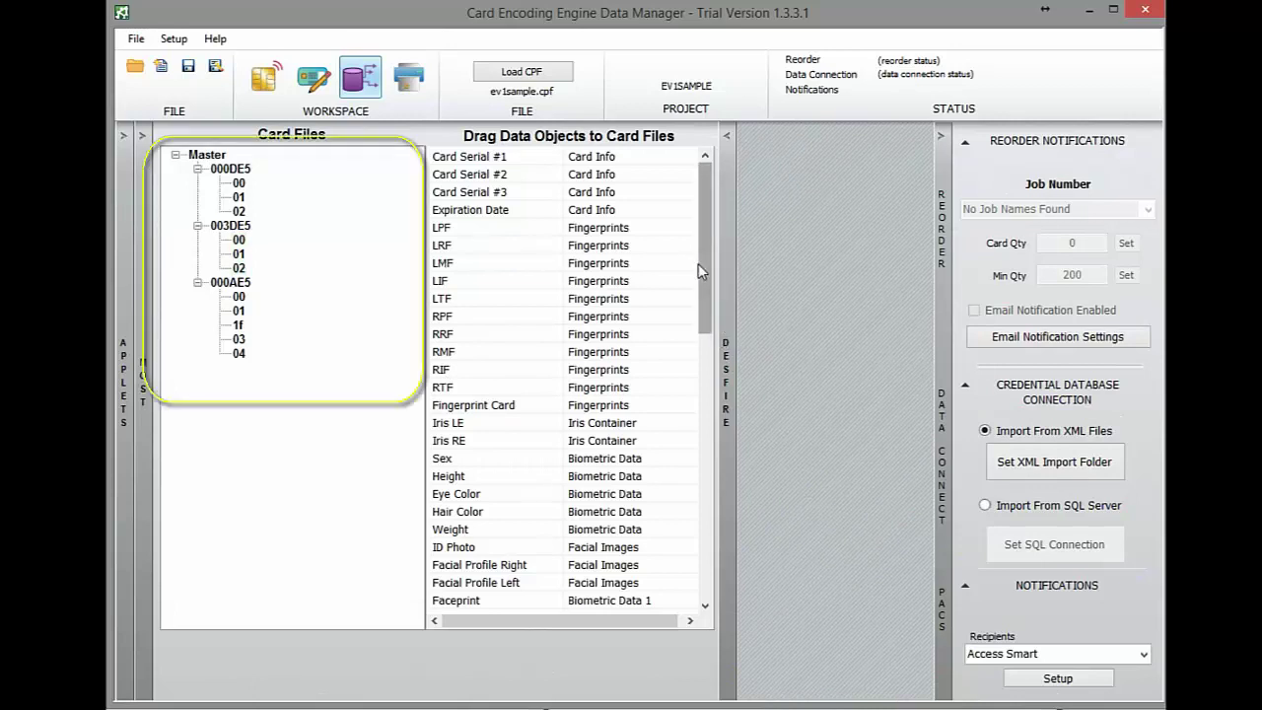
Map the First Name data object to 000DE5 file 01 and Middle Name to 003DE5 file 00
drag(703, 268, 704, 362)
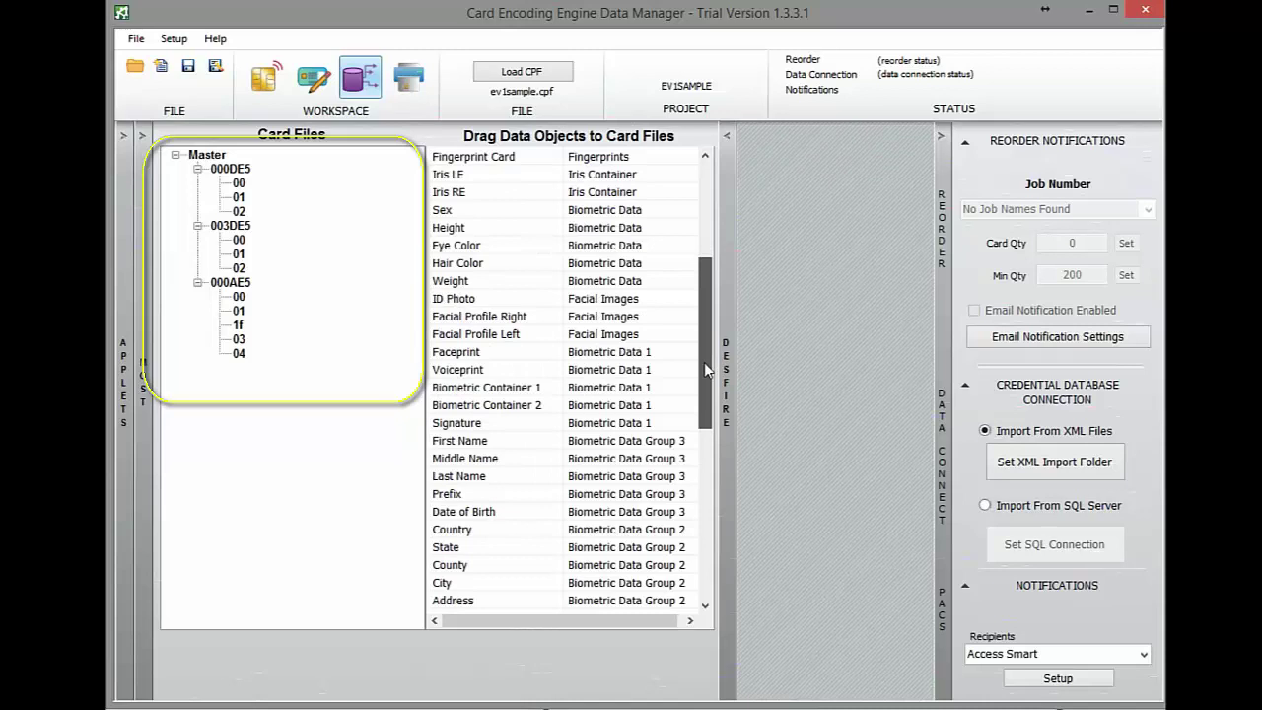
click(446, 442)
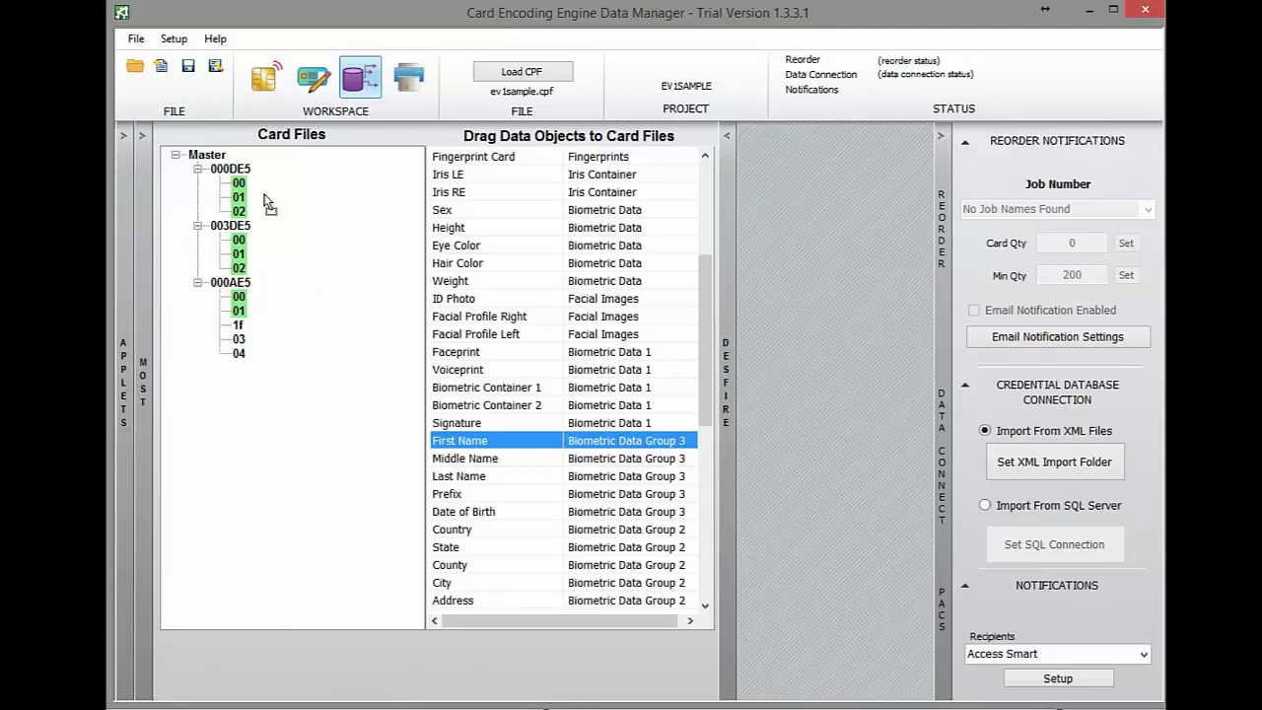
drag(237, 174, 239, 202)
drag(479, 460, 239, 256)
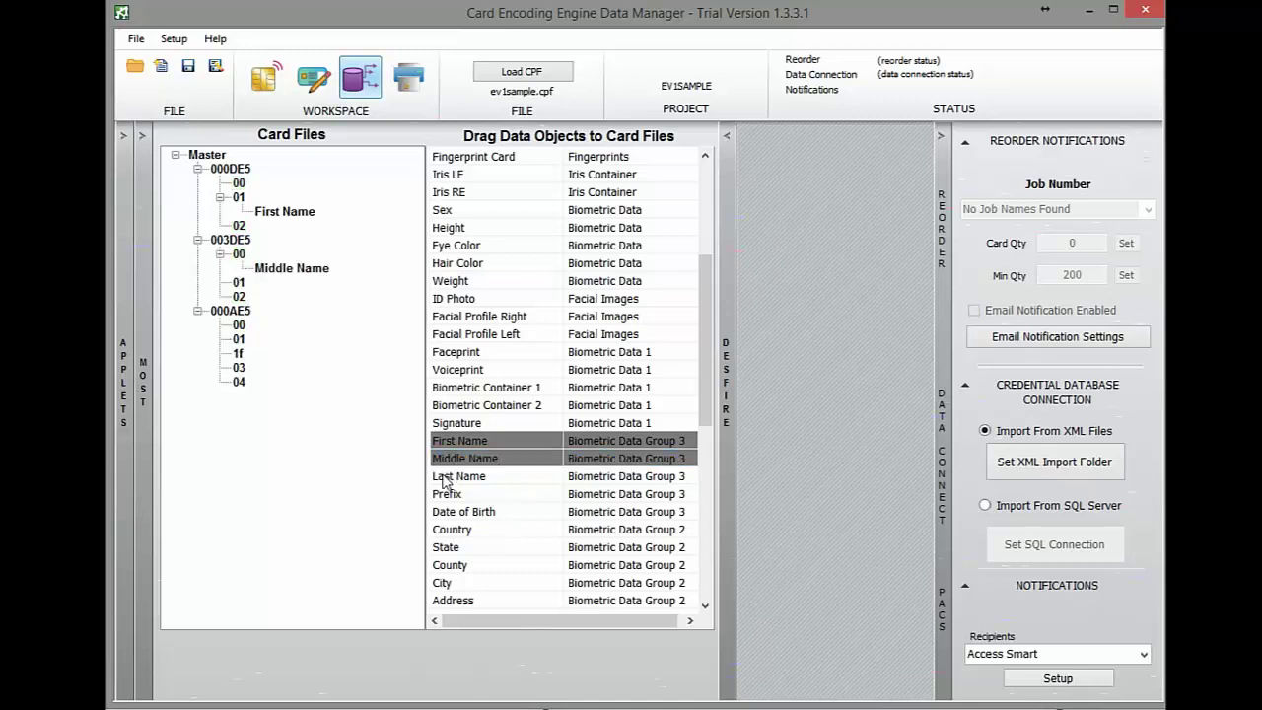
drag(446, 476, 239, 328)
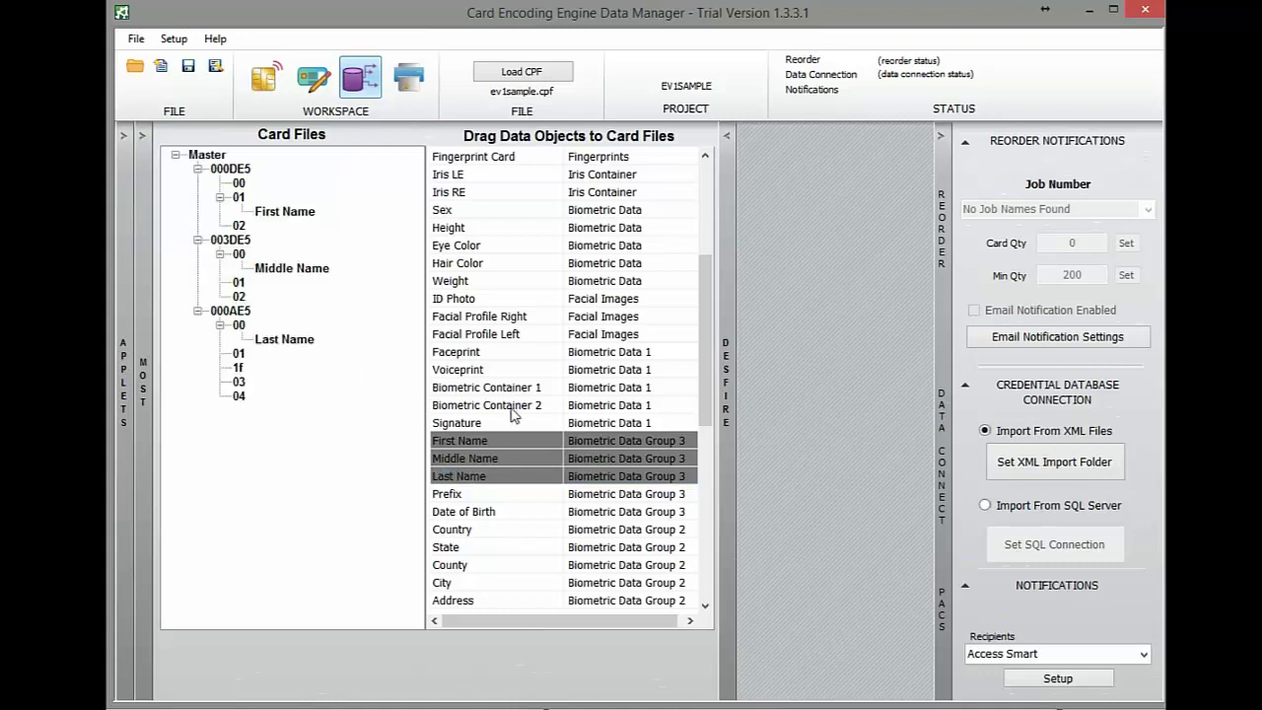
Encode a single test card with Encode Only in the Encoder Workspace, finishing OK in 0.49 seconds
click(264, 80)
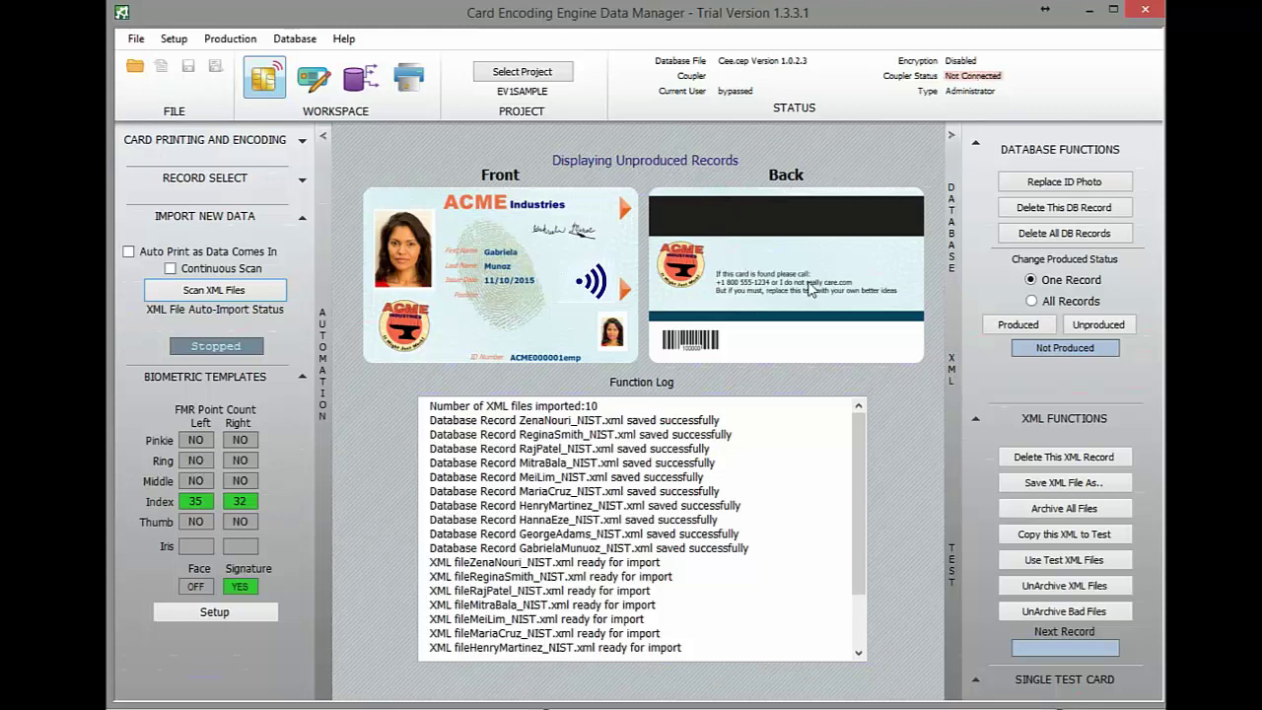
click(981, 418)
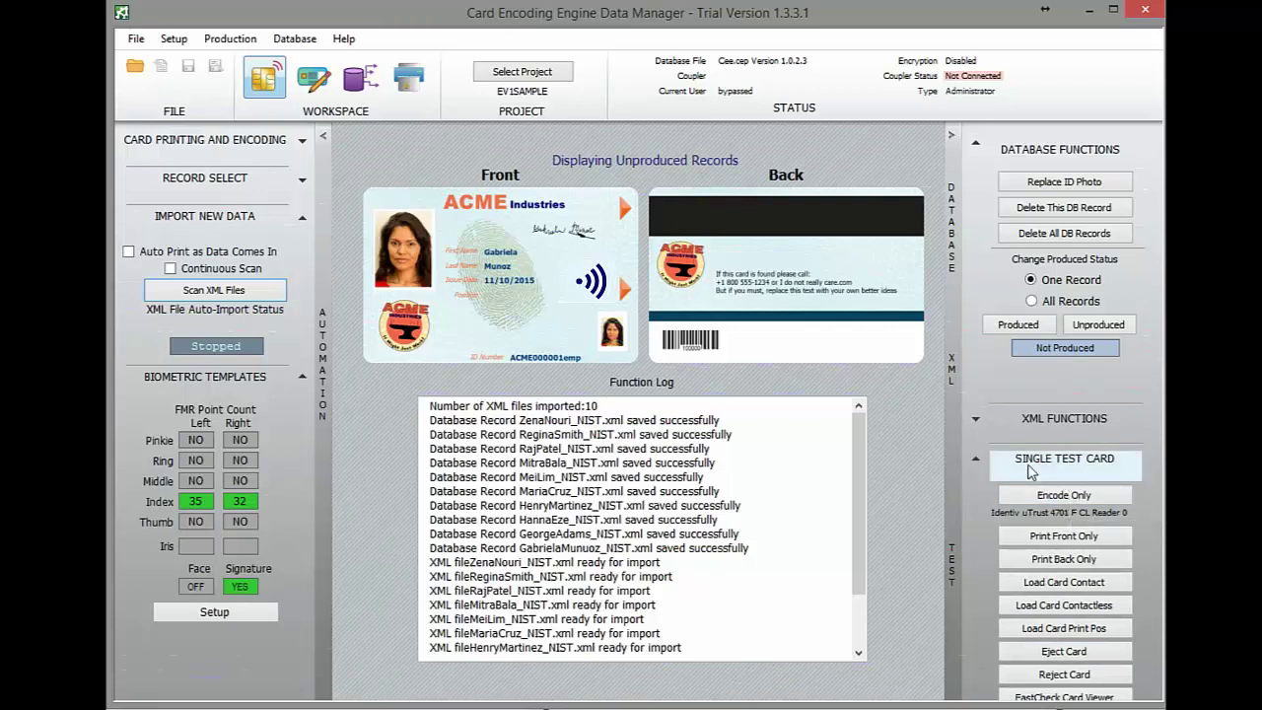
click(1074, 500)
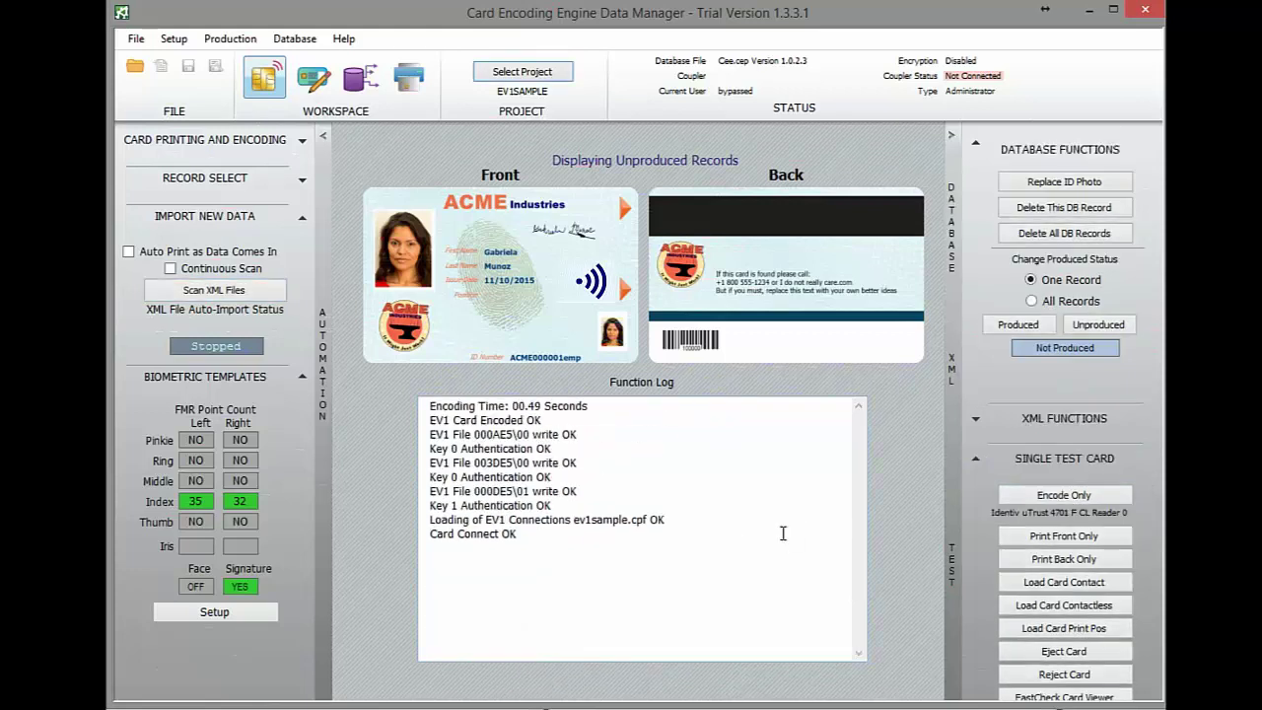